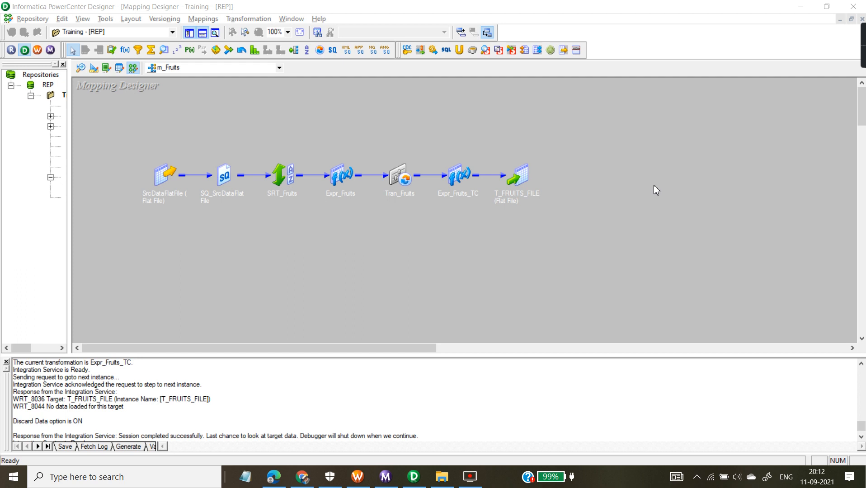
Step: In File Explorer, check the BWParam folder under infa_shared, and open SrcDataFlatFile from the SrcFiles folder
left_click(442, 476)
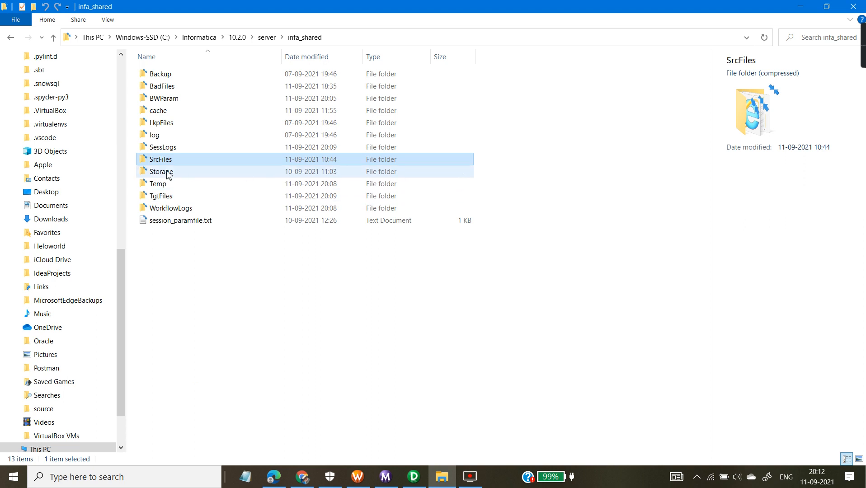
double_click(161, 99)
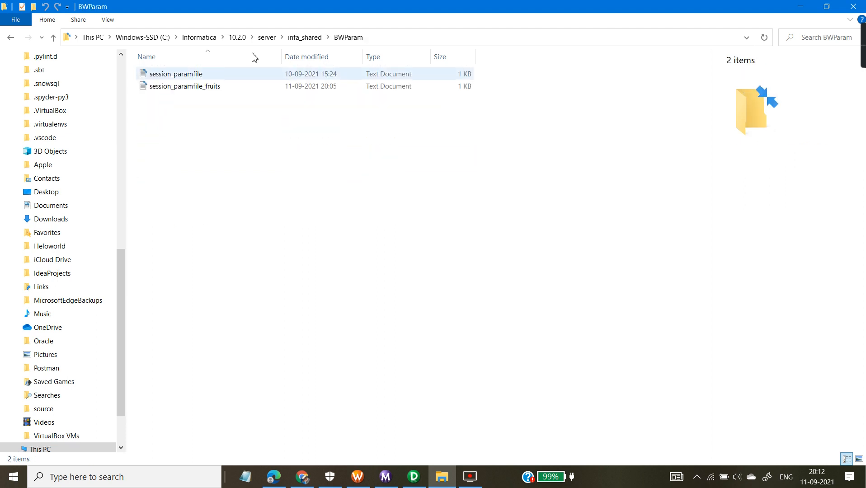
left_click(297, 38)
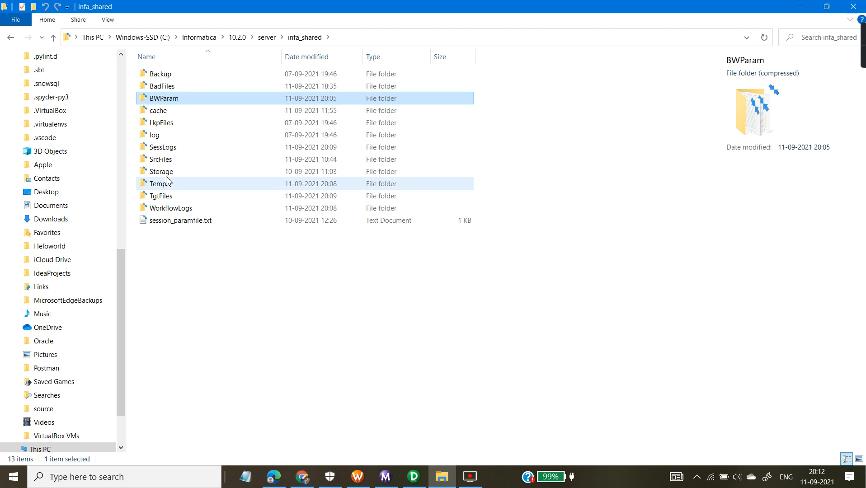
double_click(164, 161)
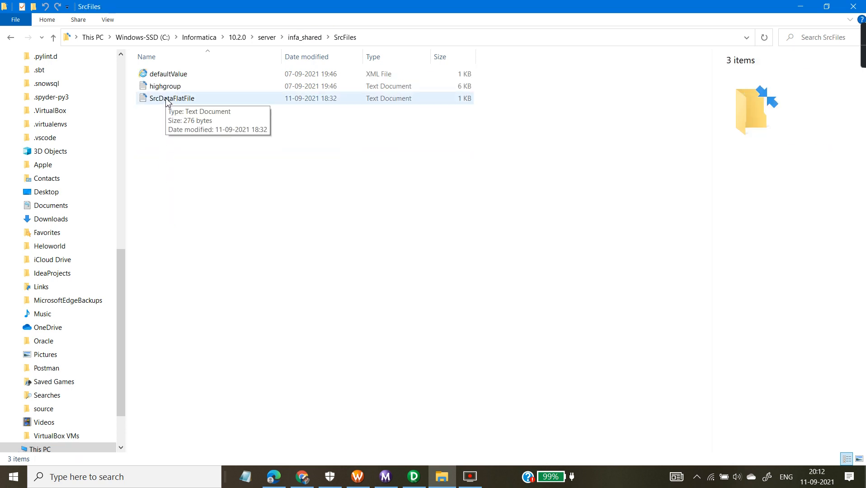
double_click(166, 99)
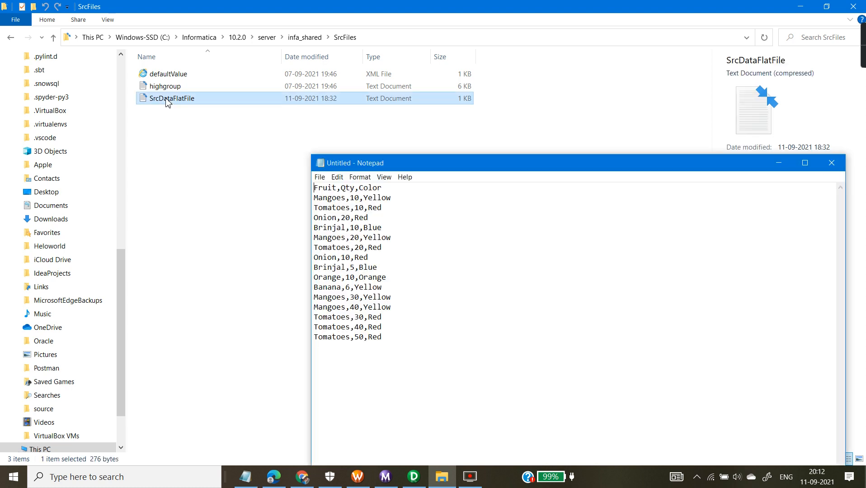
Step: Examine the header line and the repeated fruit names in SrcDataFlatFile, and close the file
left_click_drag(315, 187, 385, 189)
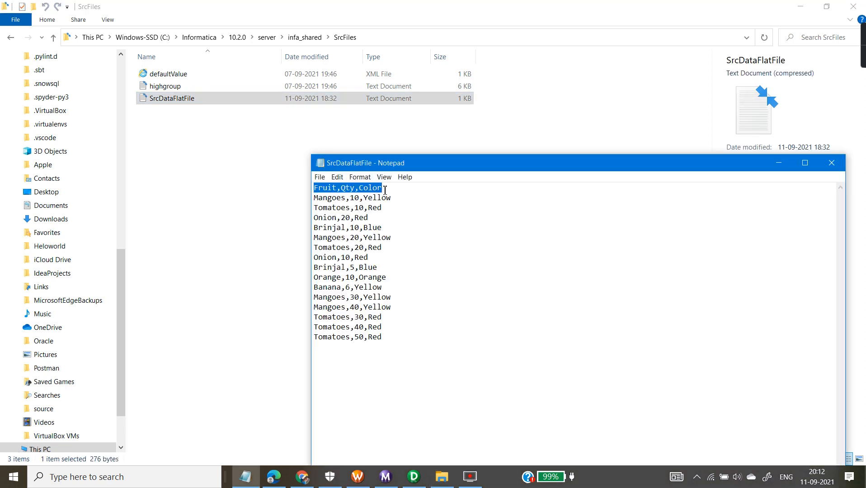
left_click_drag(315, 199, 380, 337)
left_click(384, 305)
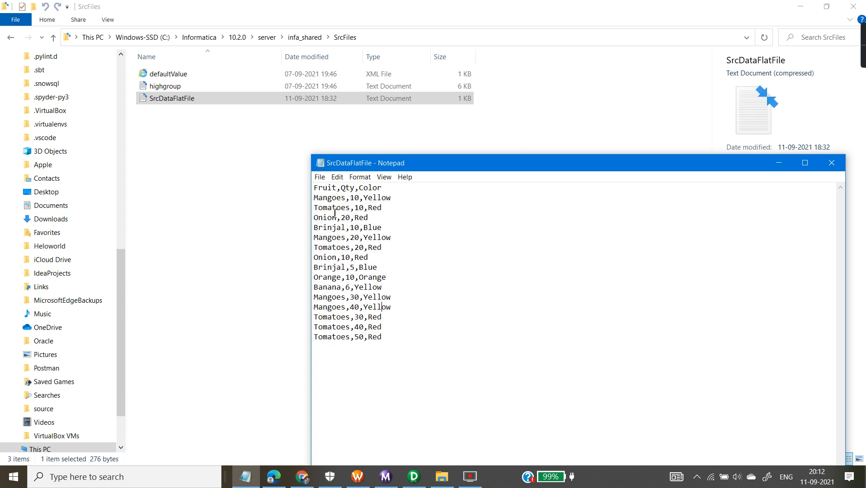
left_click_drag(315, 199, 341, 212)
left_click_drag(314, 238, 333, 239)
left_click(324, 217)
left_click_drag(315, 199, 408, 199)
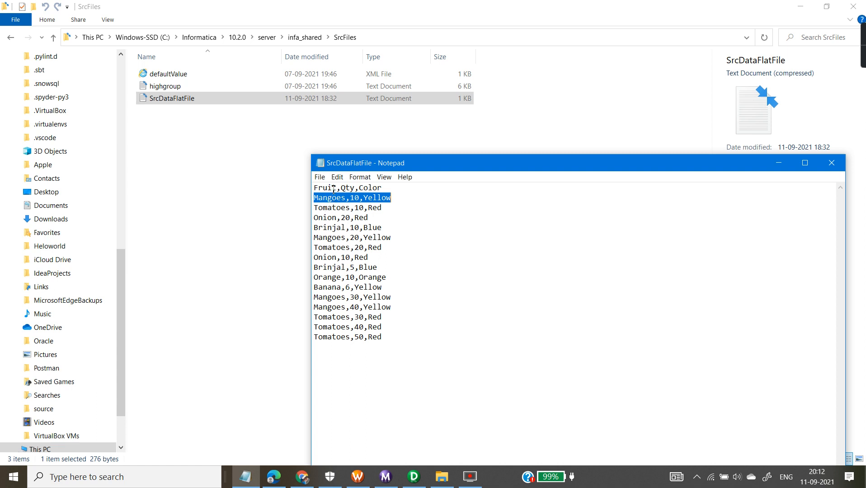
left_click_drag(346, 201, 312, 193)
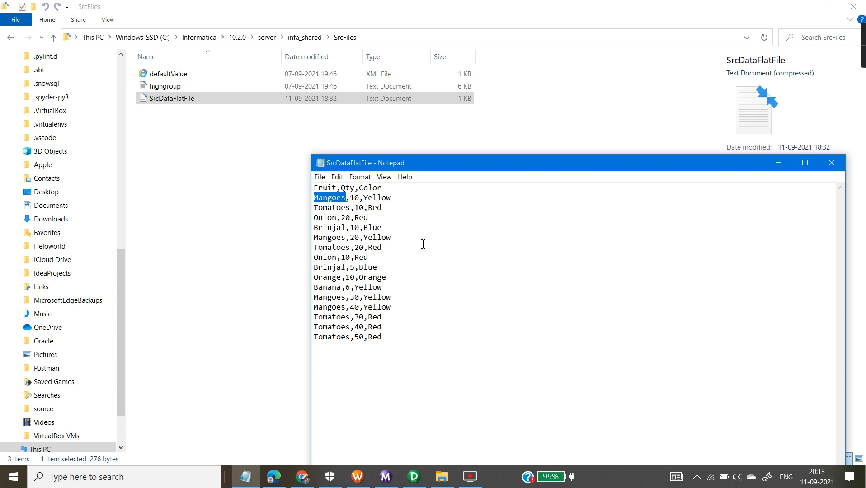
left_click(387, 238)
left_click_drag(314, 218, 343, 217)
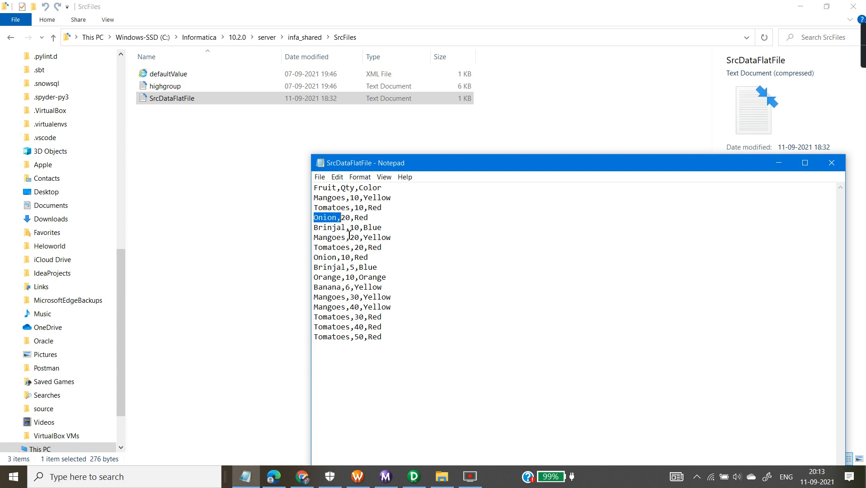
left_click(831, 166)
Step: Open session_paramfile_fruits from the BWParam folder and examine its session heading line
left_click(299, 41)
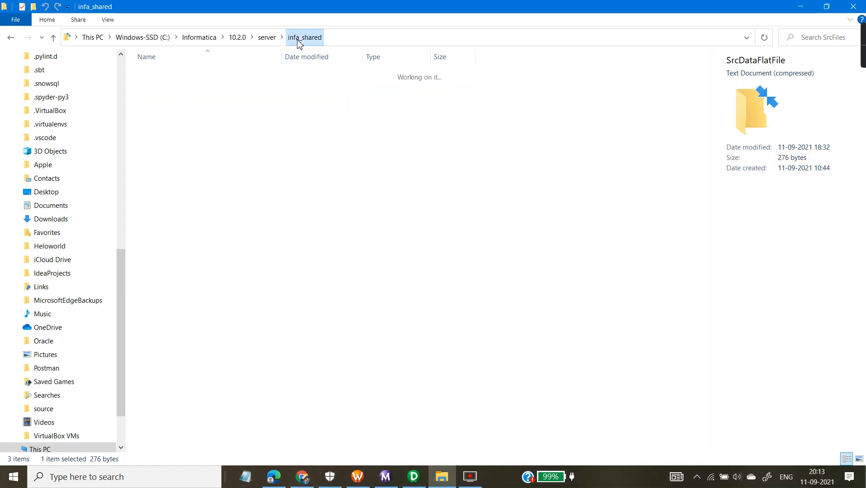
double_click(166, 106)
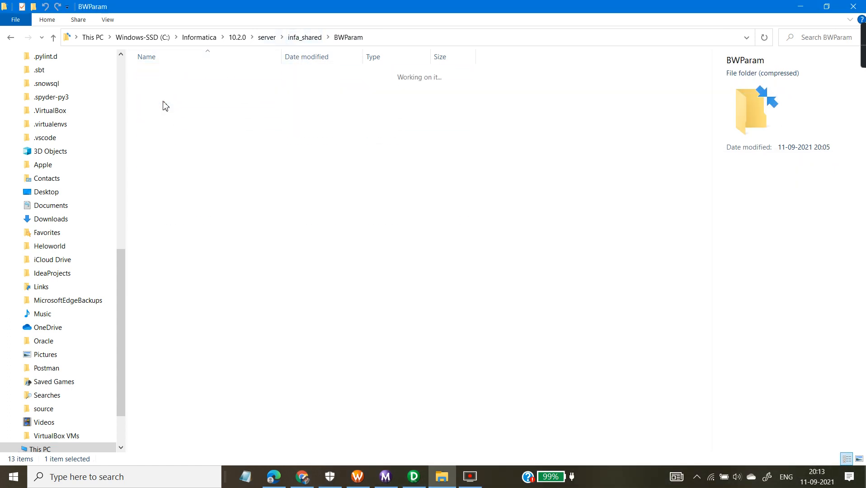
double_click(173, 87)
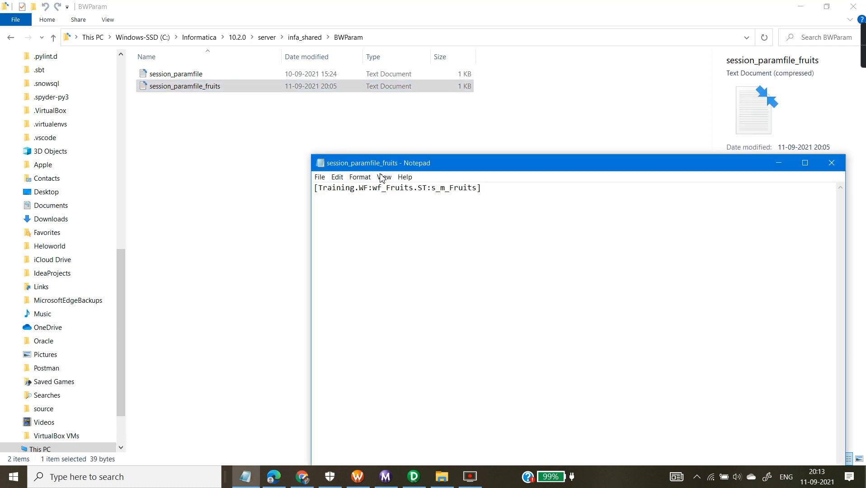
left_click_drag(497, 190, 309, 188)
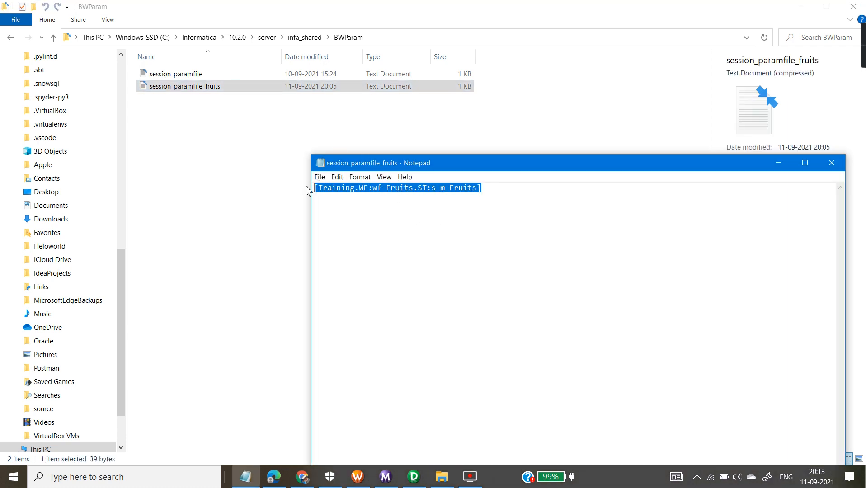
left_click(490, 189)
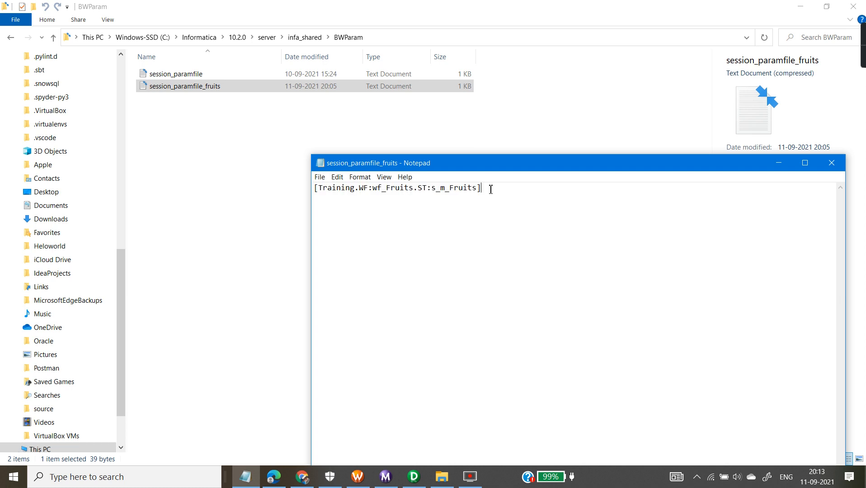
key("Return")
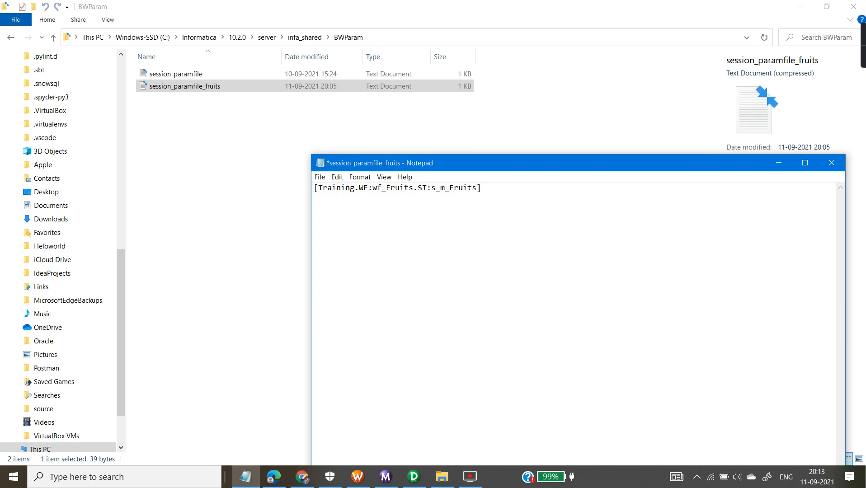
type("$$FRUIT=\"Mangoe")
key("BackSpace")
key("BackSpace")
key("BackSpace")
key("BackSpace")
key("BackSpace")
key("BackSpace")
key("BackSpace")
key("BackSpace")
key("BackSpace")
key("BackSpace")
key("BackSpace")
key("BackSpace")
key("BackSpace")
key("BackSpace")
key("BackSpace")
key("BackSpace")
Step: Close the parameter file without saving and switch back to Informatica PowerCenter Designer
left_click(834, 166)
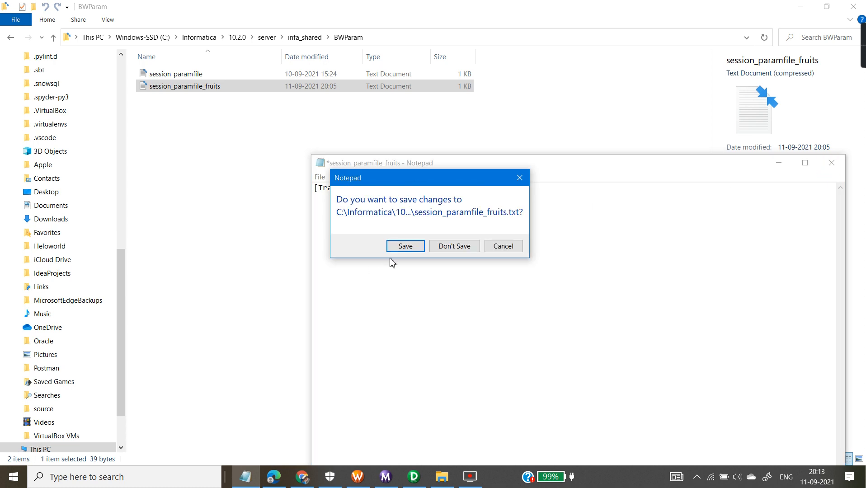
left_click(453, 248)
left_click(799, 6)
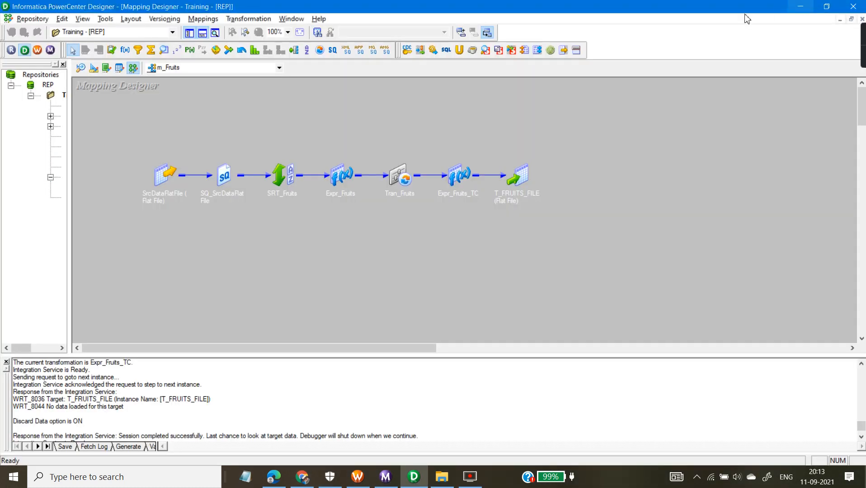
Step: Expand the SrcDataFlatFile source definition, move it away from the source qualifier, and open its data preview
double_click(166, 180)
left_click_drag(167, 180, 98, 153)
right_click(115, 149)
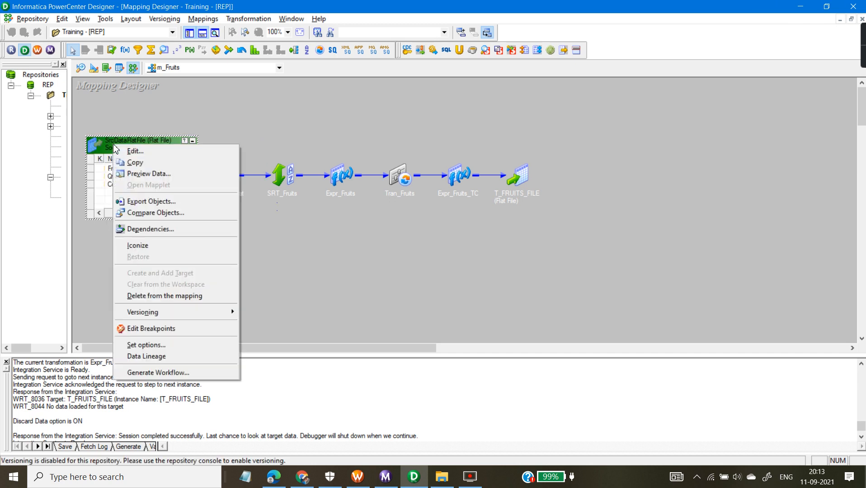
left_click(141, 174)
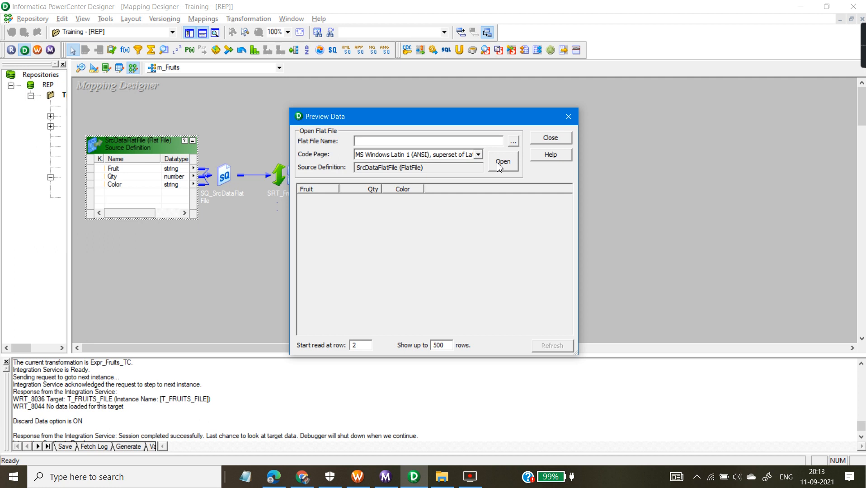
Step: Preview the source rows using SrcDataFlatFile from the SrcFiles folder, and collapse the source definition back to an icon
left_click(513, 141)
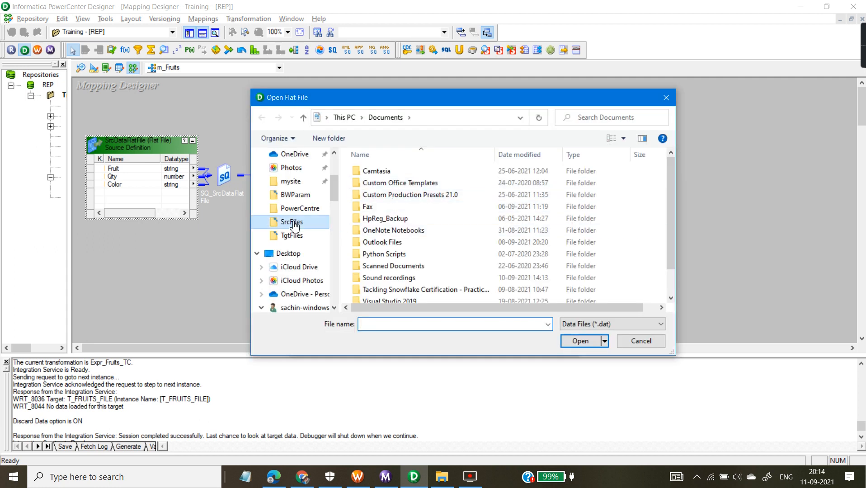
left_click(291, 222)
left_click(599, 326)
left_click(586, 341)
left_click(383, 197)
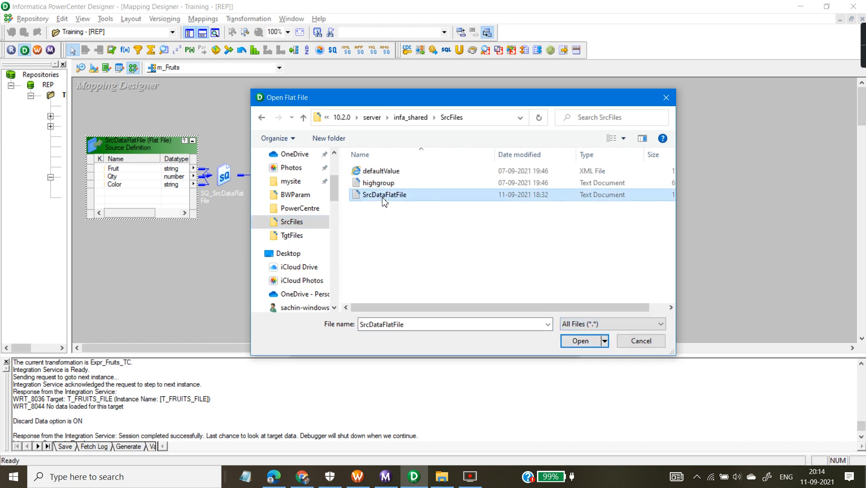
left_click(575, 342)
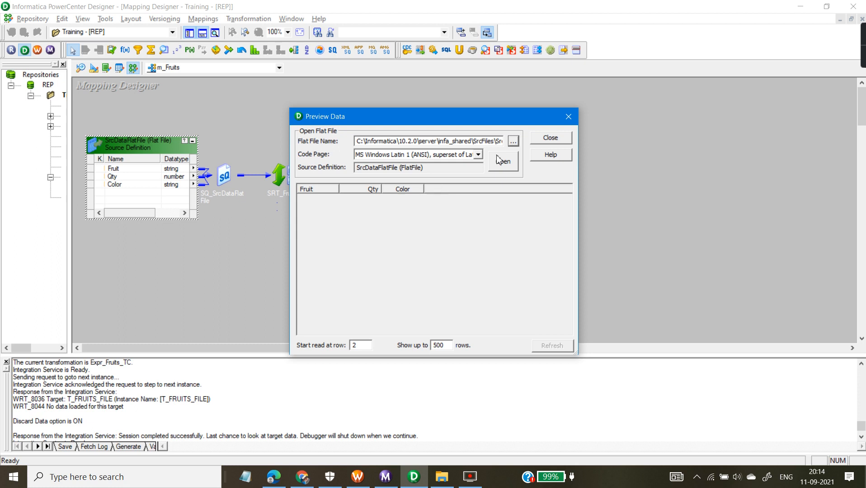
left_click(498, 159)
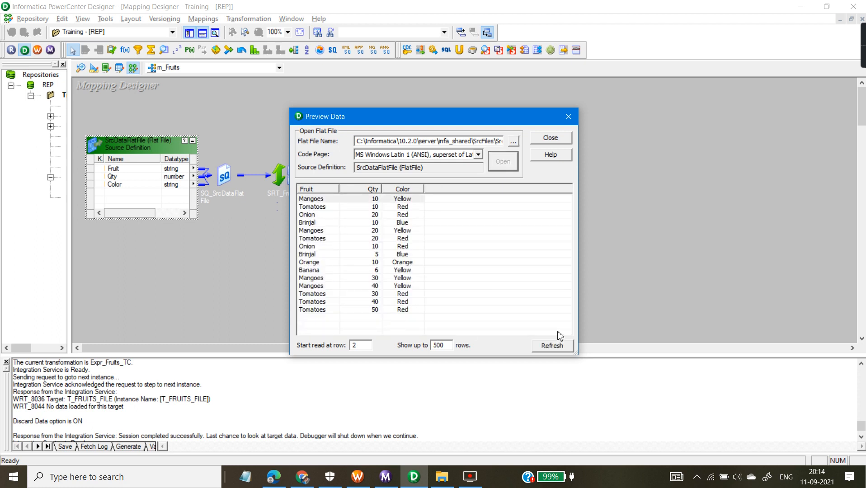
left_click(554, 139)
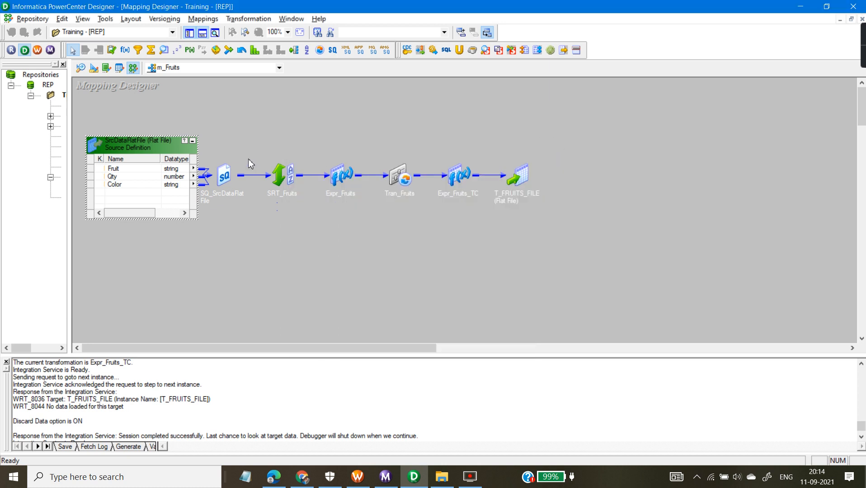
left_click(193, 141)
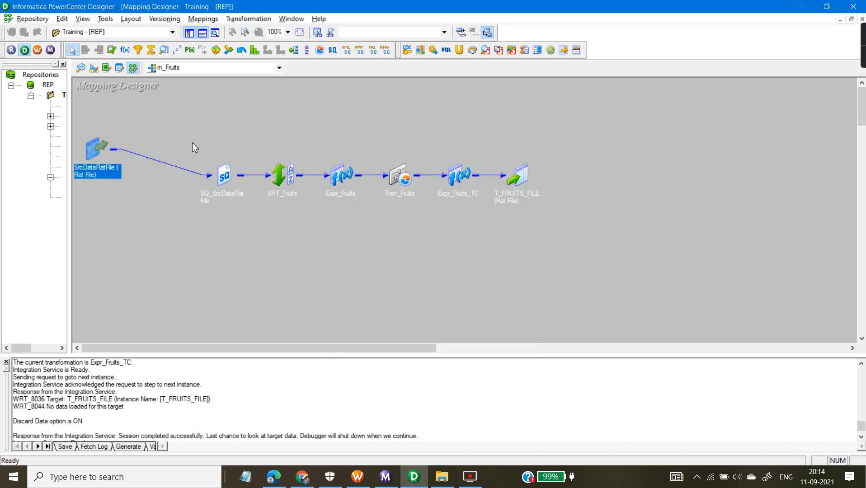
Step: Review the ports and properties of the SRT_Fruits sorter, toggling Distinct on and back off, and collapse it to an icon
double_click(292, 179)
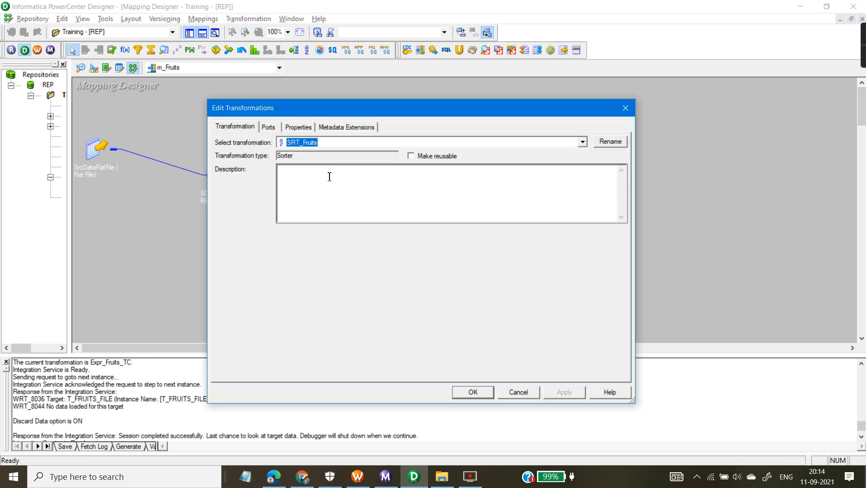
left_click(269, 128)
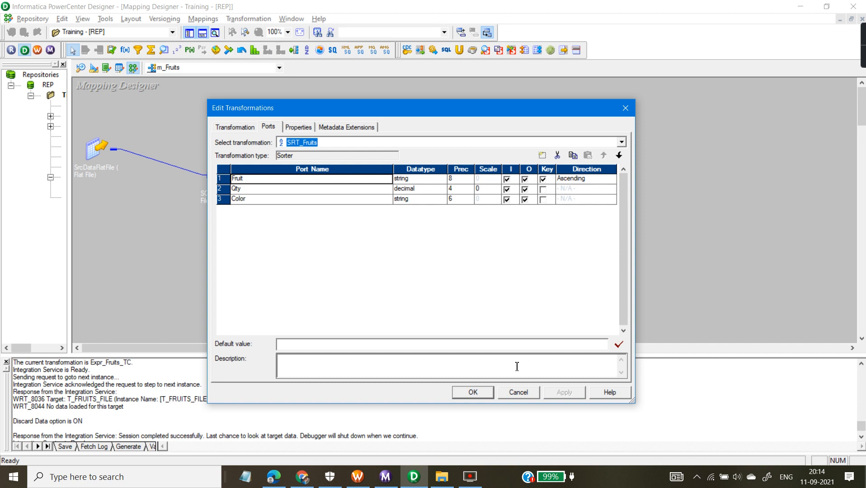
left_click(306, 127)
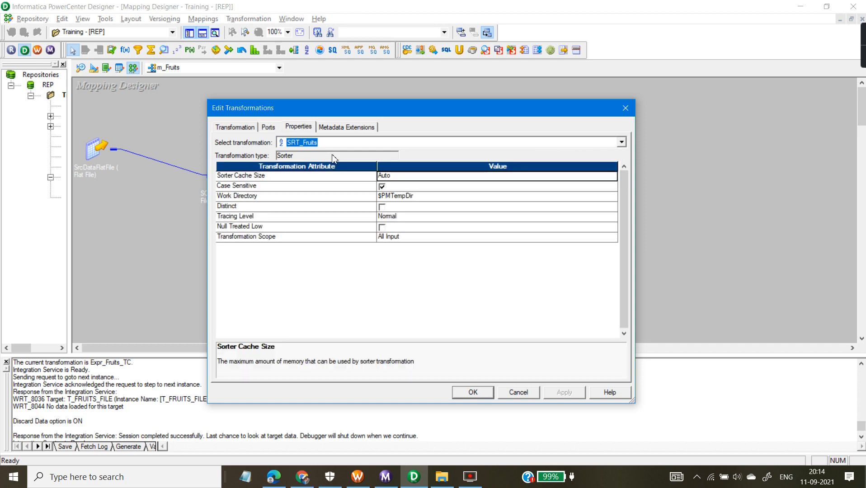
left_click(382, 207)
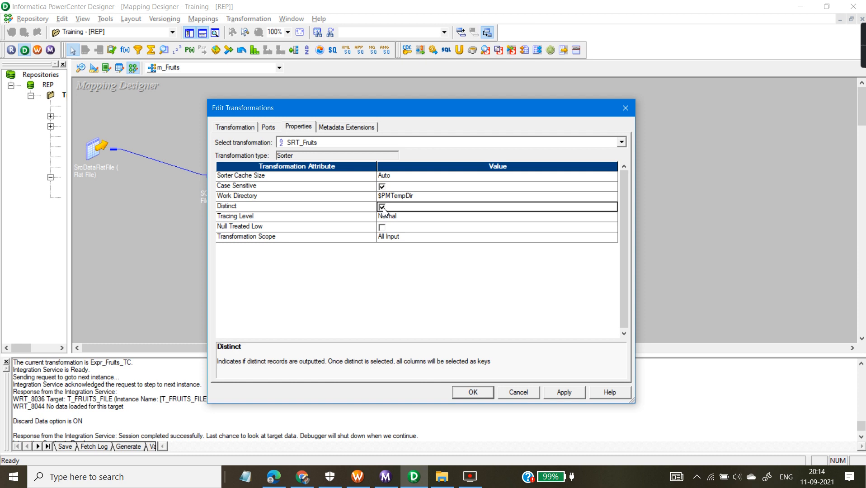
left_click(382, 207)
left_click(554, 396)
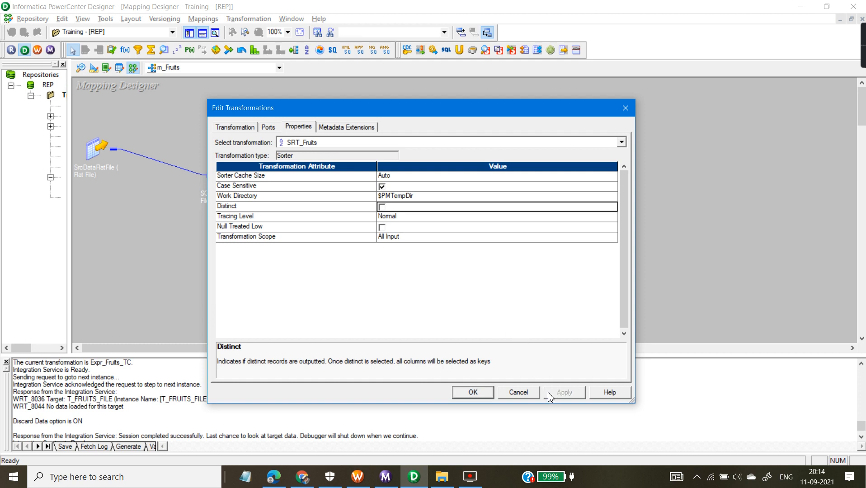
left_click(473, 393)
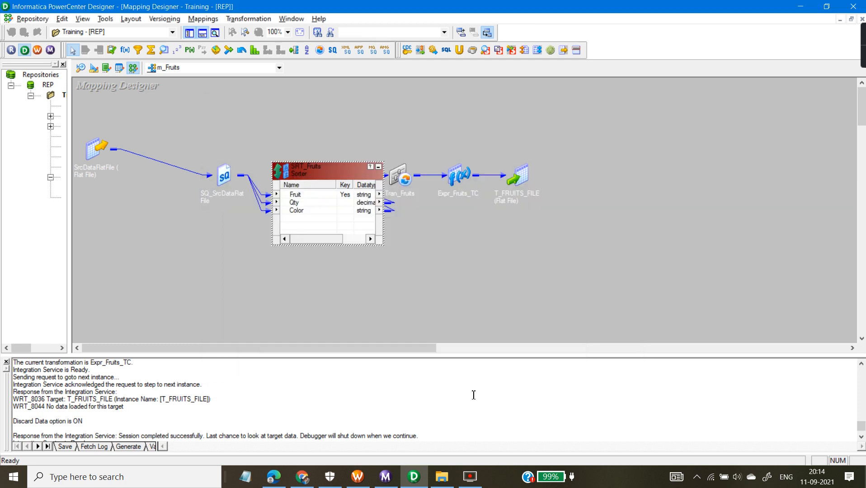
left_click(378, 167)
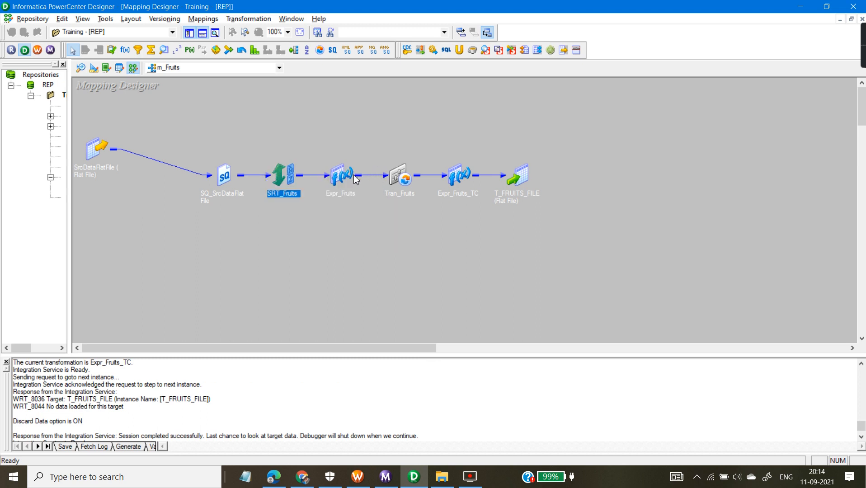
Step: Open the ports of the Expr_Fruits expression and examine the v_curr_Fruit variable port and its expression
double_click(354, 179)
double_click(389, 176)
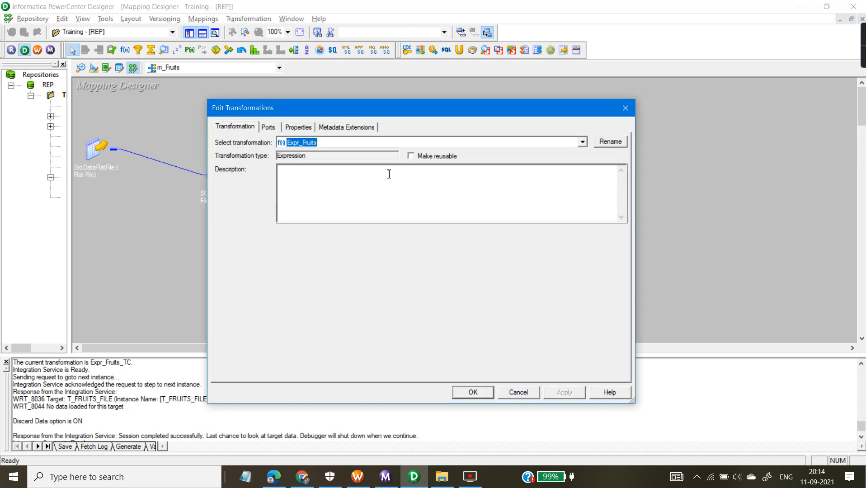
left_click(279, 128)
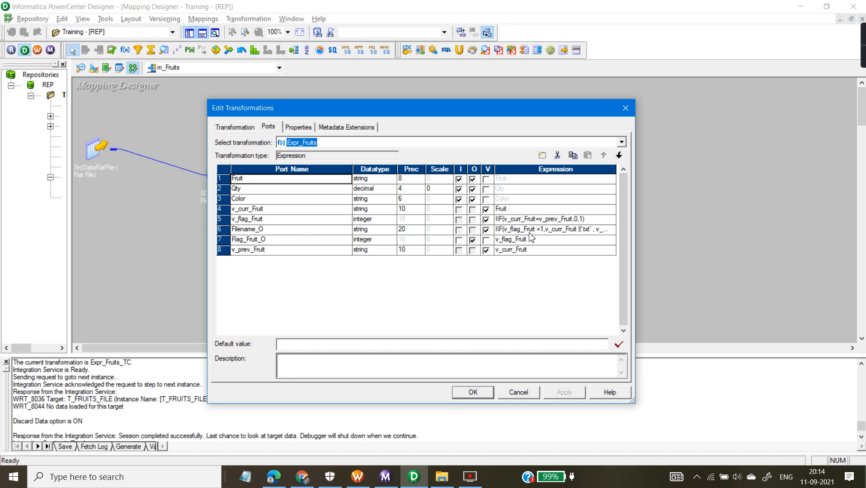
left_click(524, 212)
left_click(291, 212)
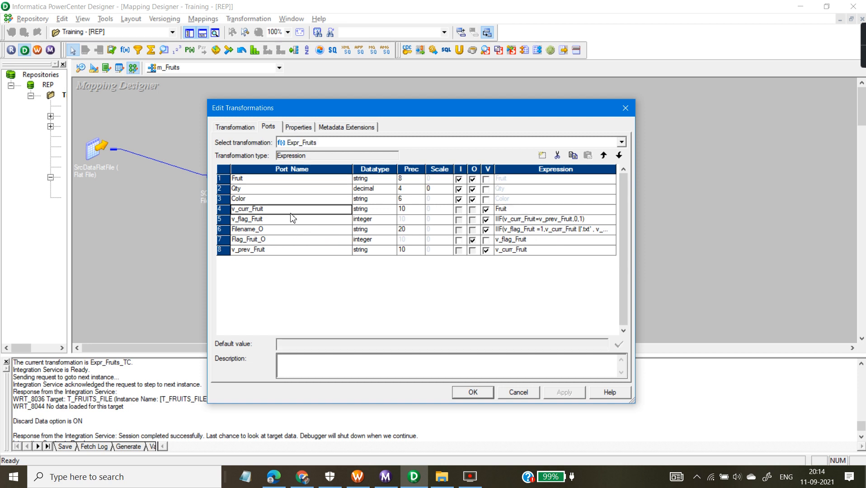
left_click(511, 211)
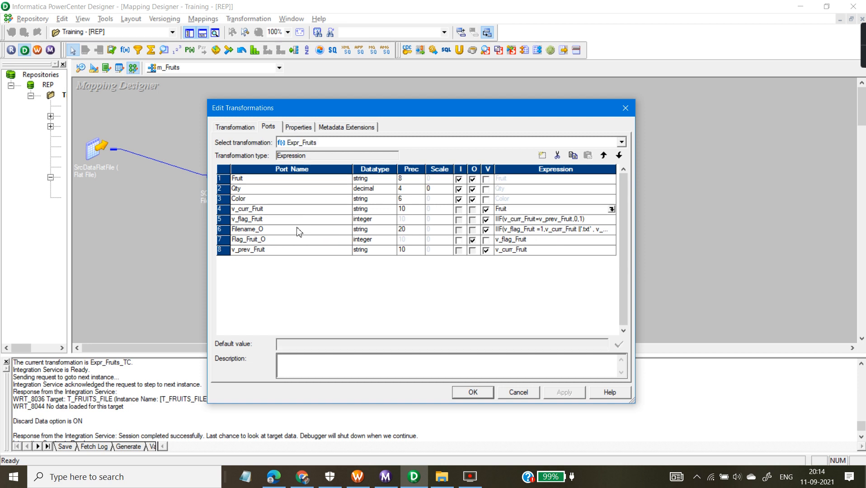
Step: Examine how v_flag_Fruit compares v_curr_Fruit with v_prev_Fruit, and review the v_prev_Fruit port in Expr_Fruits
left_click(276, 221)
left_click(607, 221)
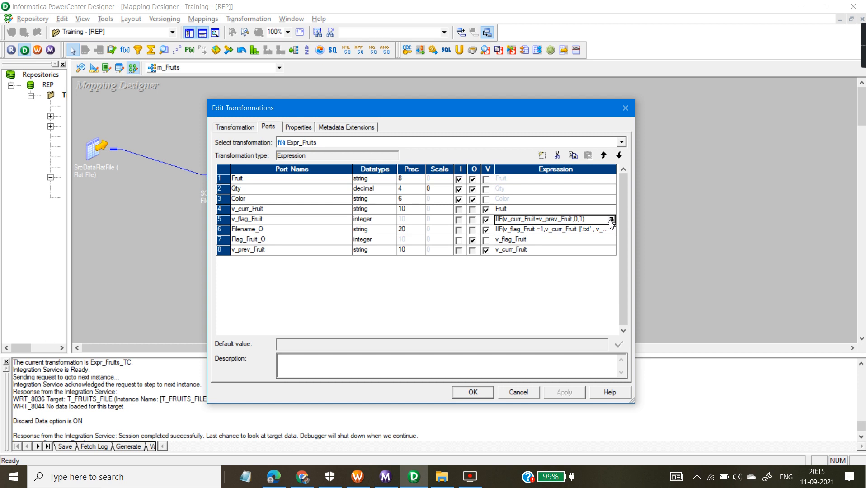
left_click(542, 221)
left_click_drag(541, 221, 572, 220)
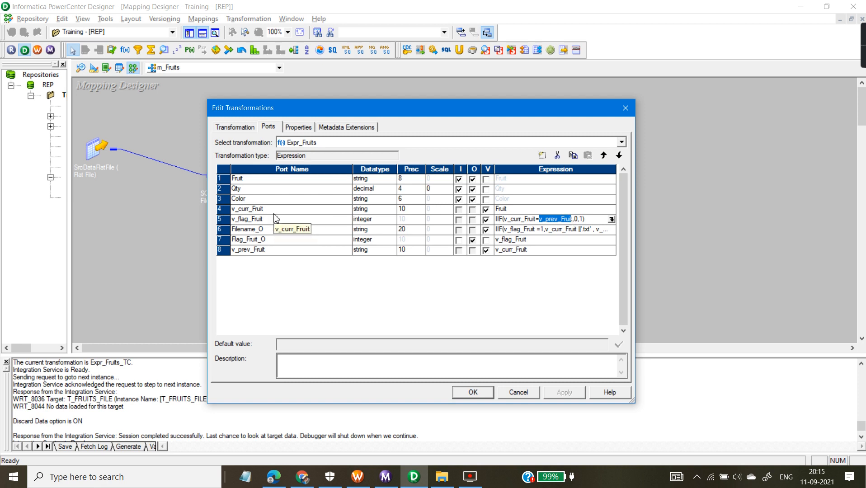
left_click(221, 220)
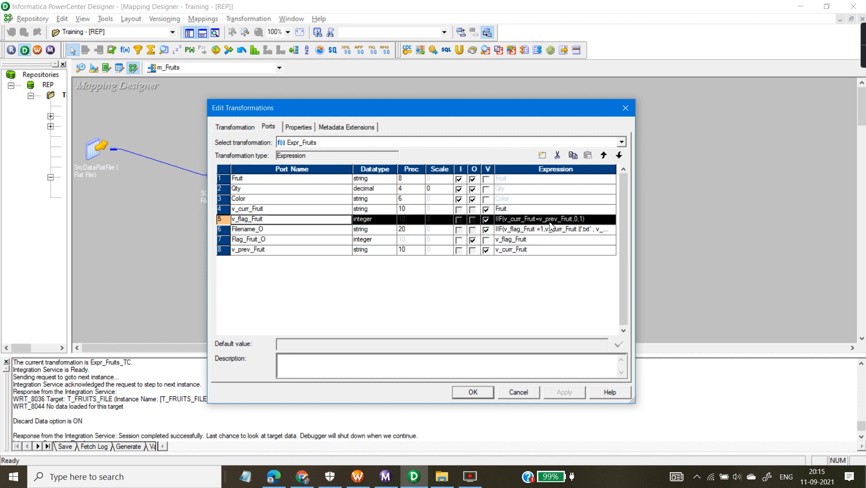
left_click(252, 251)
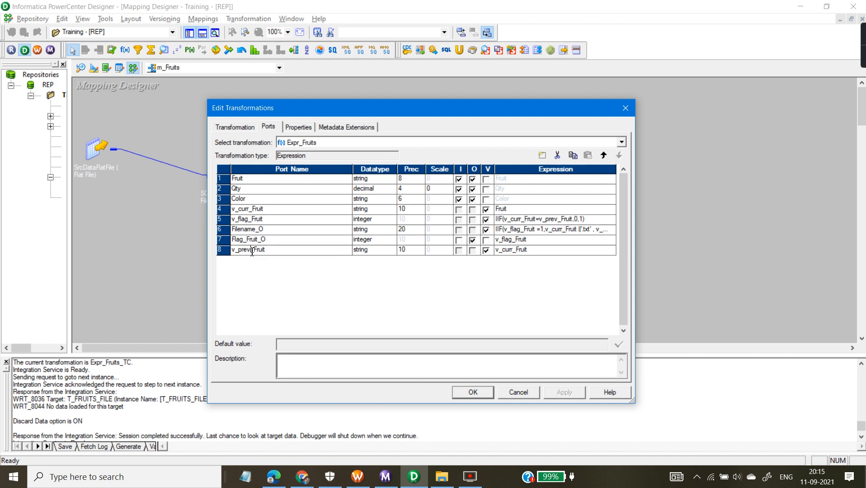
left_click_drag(266, 250, 216, 250)
left_click(218, 251)
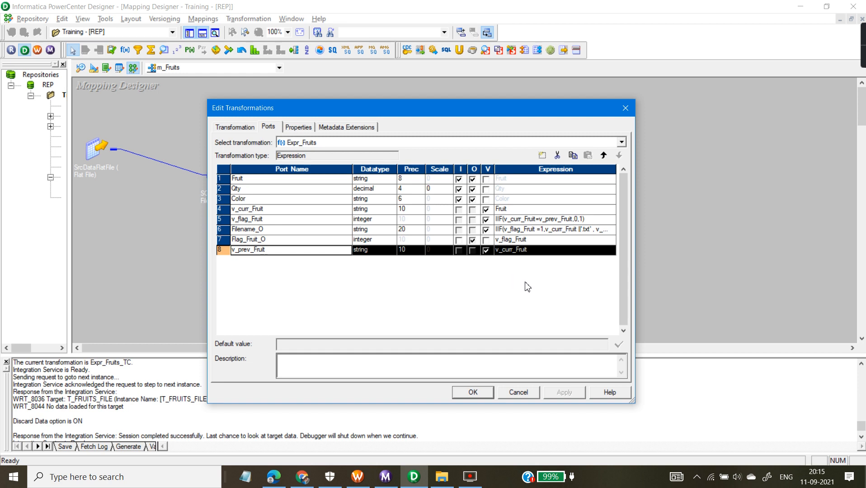
Step: Review the Filename_O and Flag_Fruit_O ports of Expr_Fruits and their expressions, and close the transformation editor
left_click(294, 233)
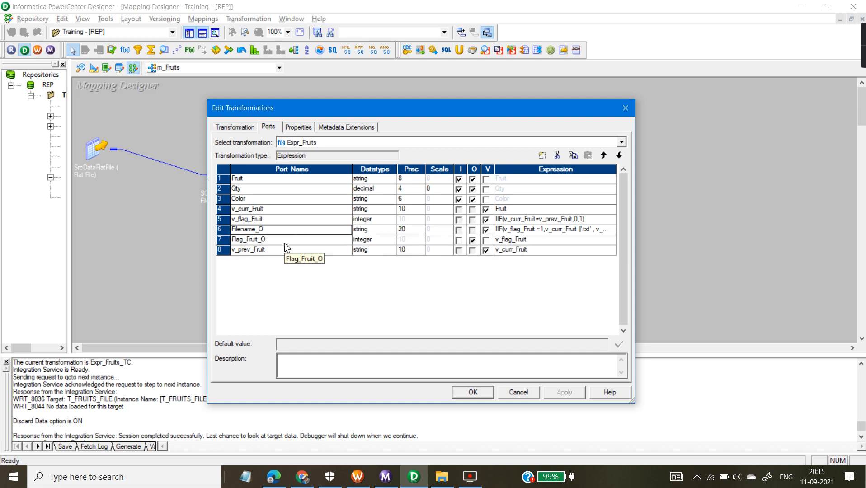
left_click(284, 242)
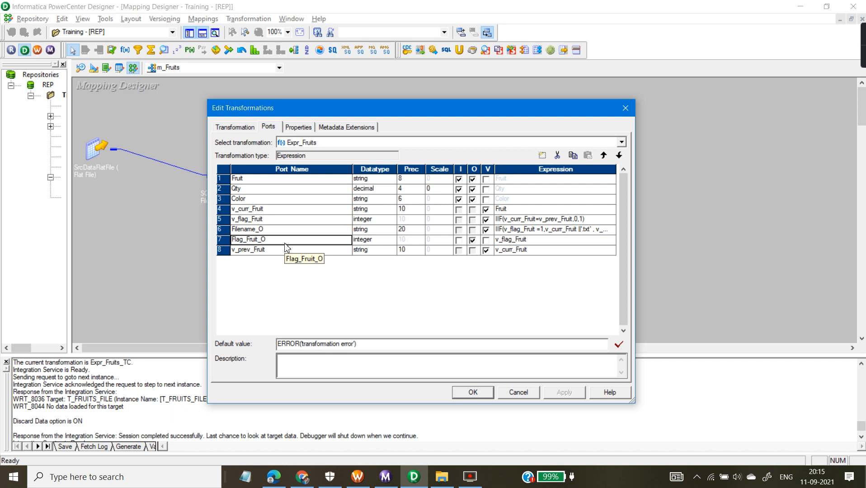
left_click(513, 229)
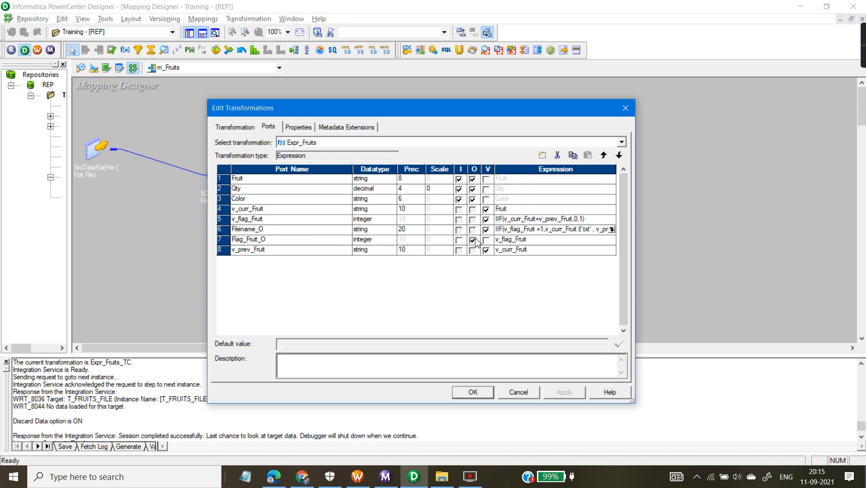
left_click(223, 230)
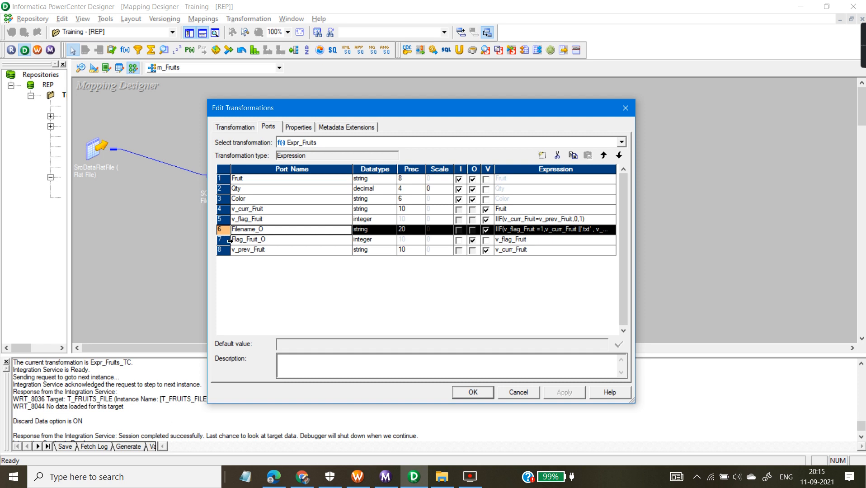
left_click(228, 243)
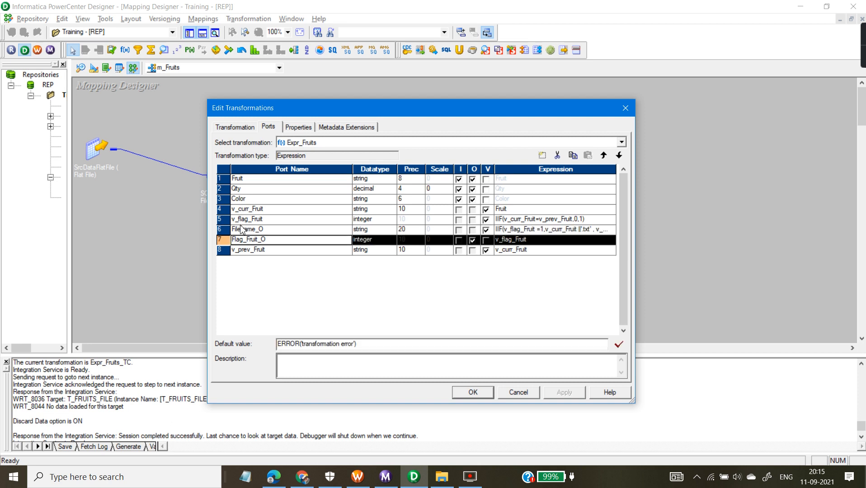
left_click(245, 229)
left_click(227, 222)
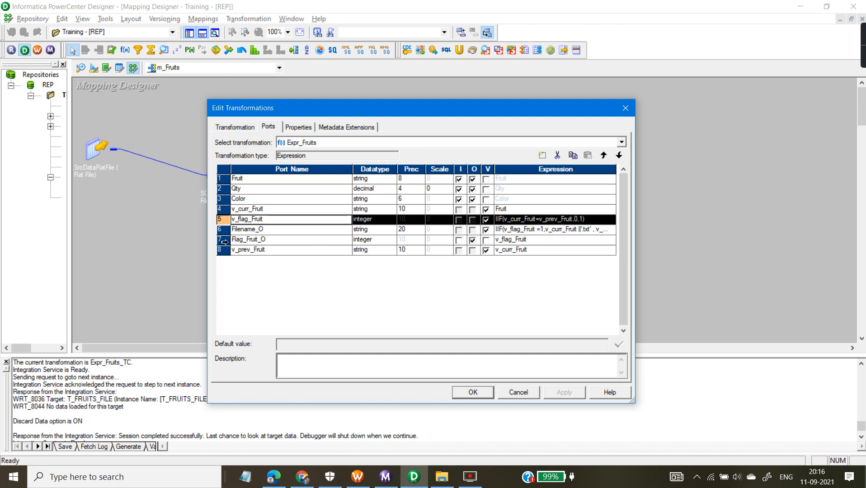
left_click(224, 242)
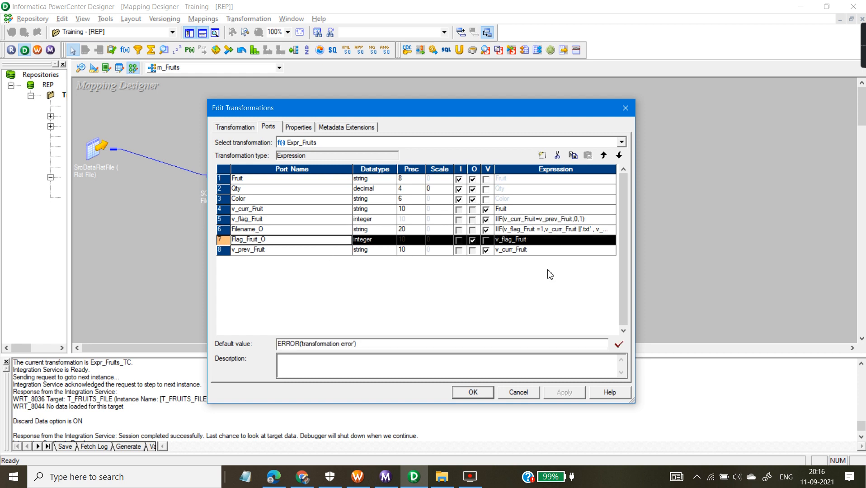
left_click(510, 240)
double_click(528, 240)
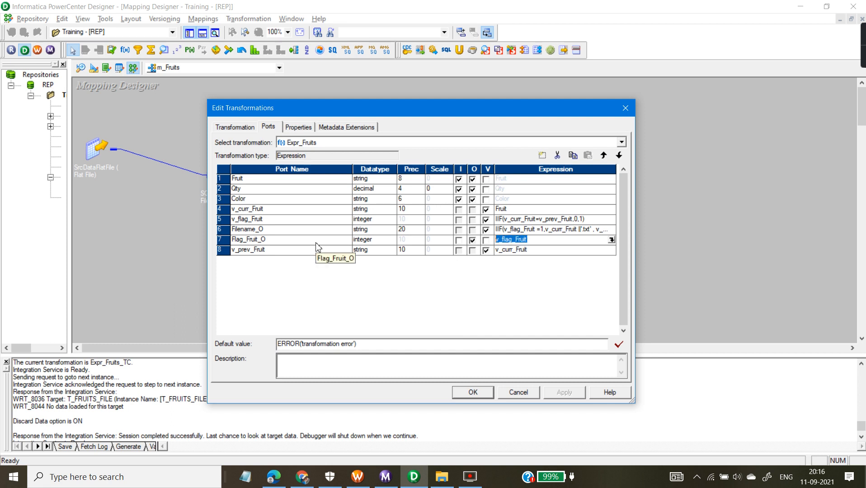
left_click(293, 231)
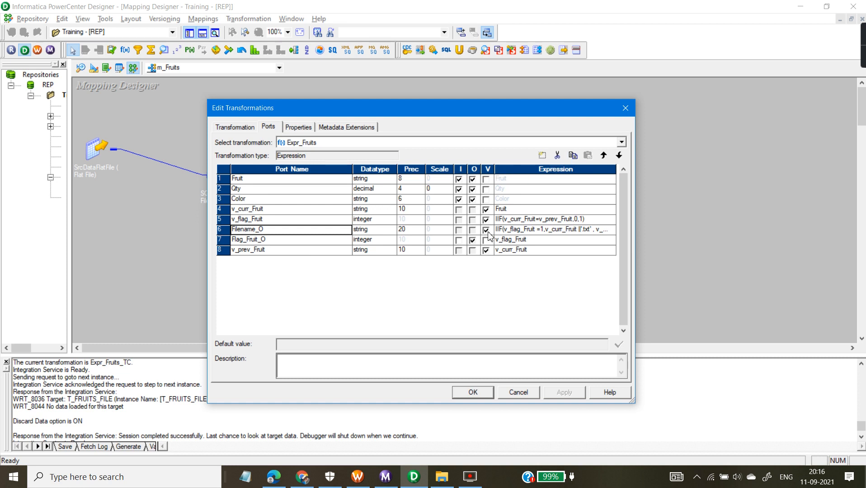
left_click(473, 392)
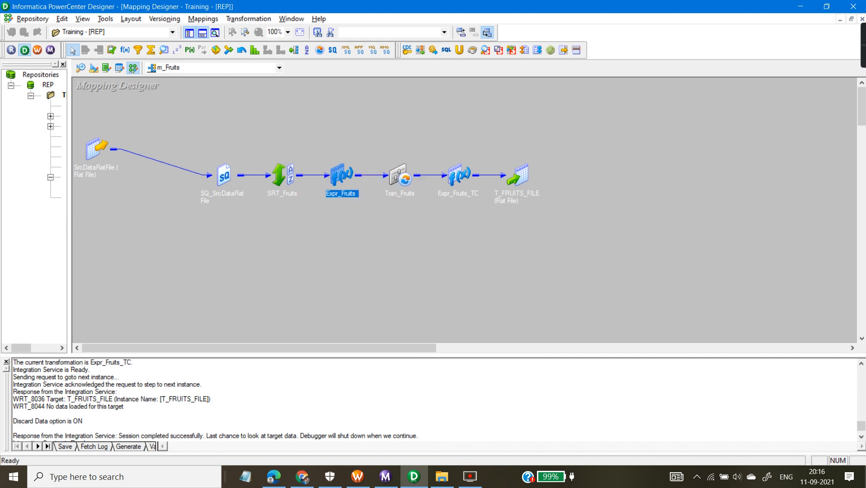
Step: Expand the Tran_Fruits and Expr_Fruits transformations, and move Expr_Fruits away from Tran_Fruits toward the source definition
mouse_move(861, 54)
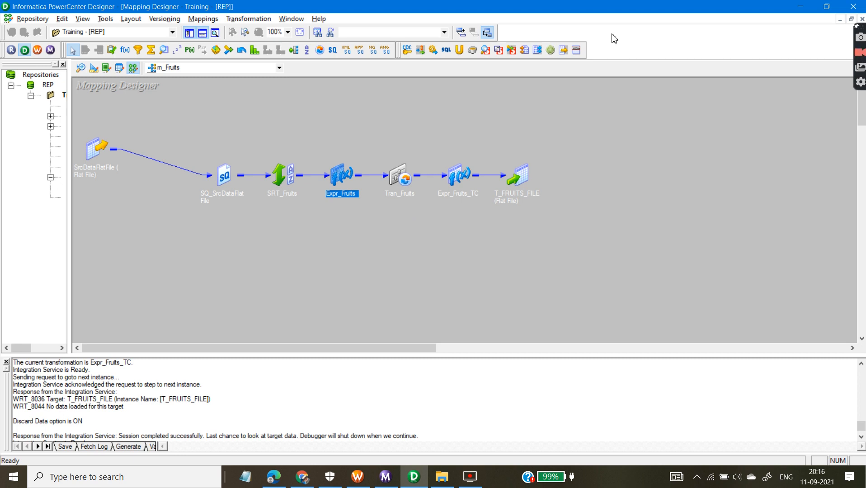
double_click(391, 182)
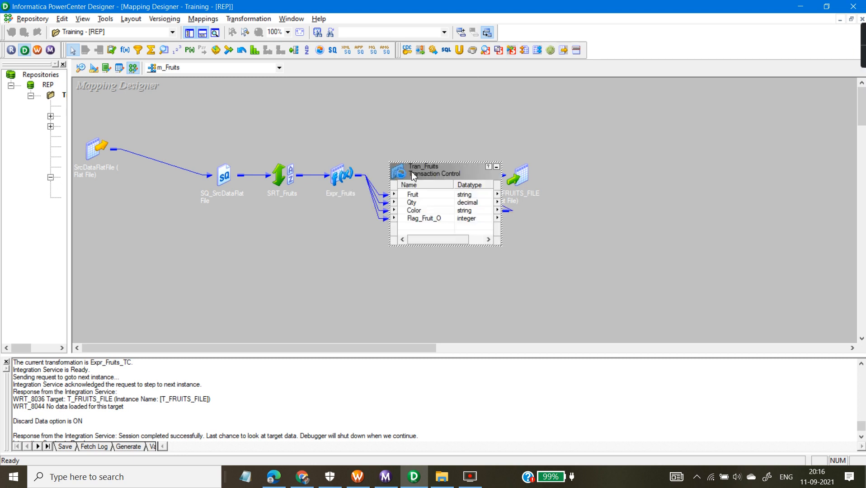
double_click(344, 171)
left_click_drag(343, 172, 184, 158)
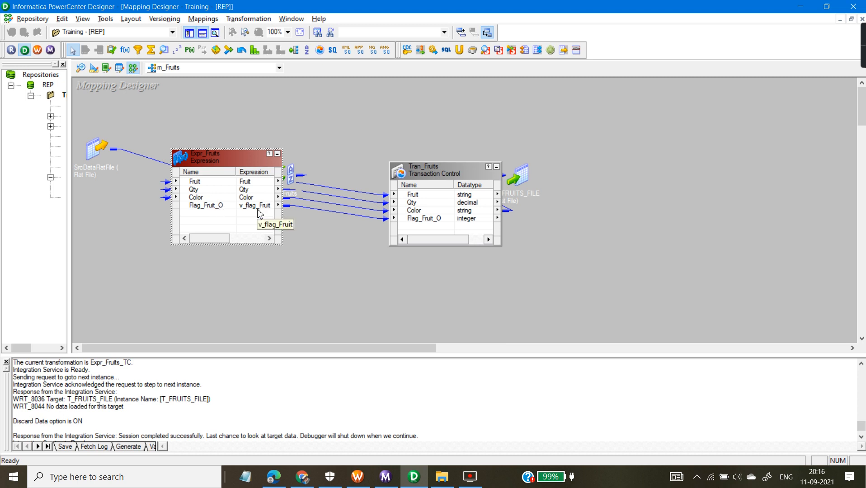
Step: Review the ports and the Transaction Control Condition expression of Tran_Fruits, including TC_COMMIT_BEFORE, and close its editor
double_click(443, 176)
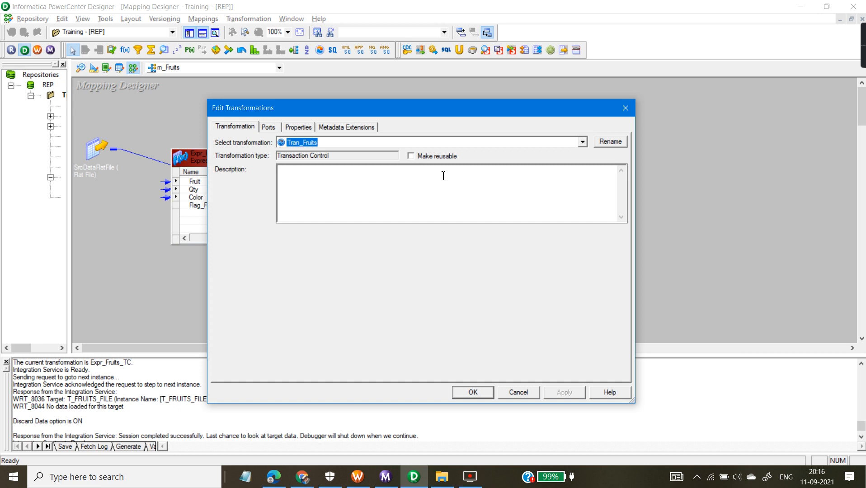
left_click(274, 129)
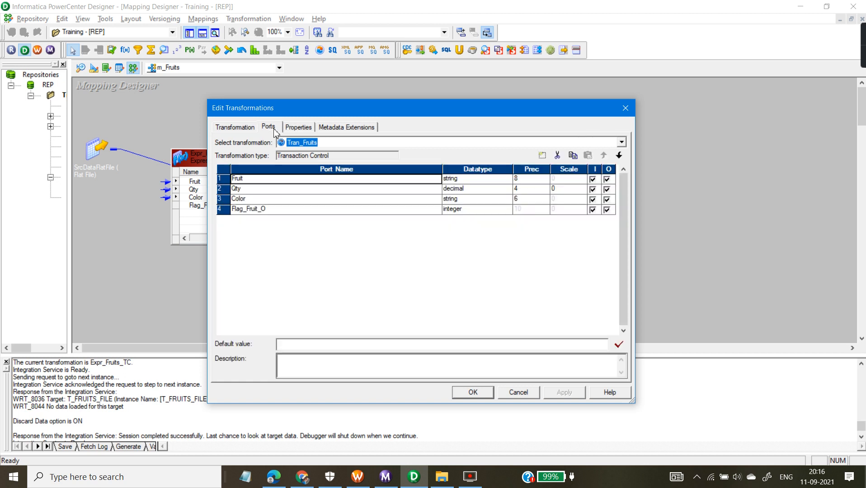
left_click(301, 129)
left_click(612, 176)
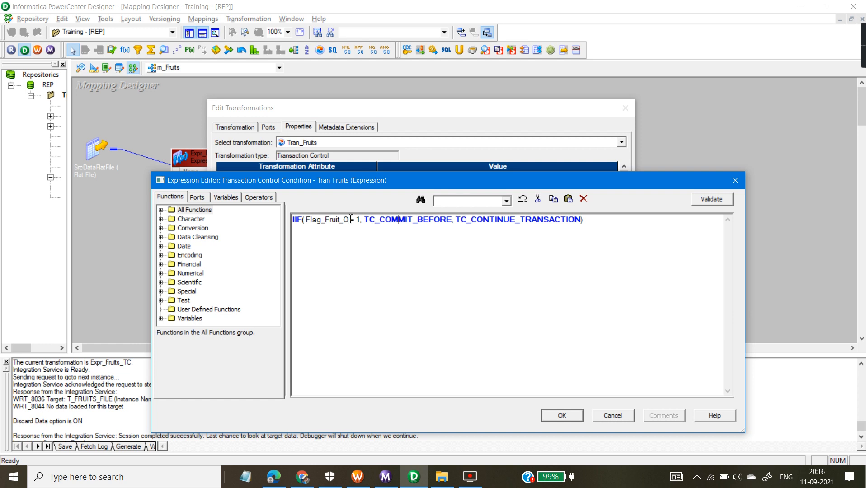
left_click_drag(356, 220, 454, 223)
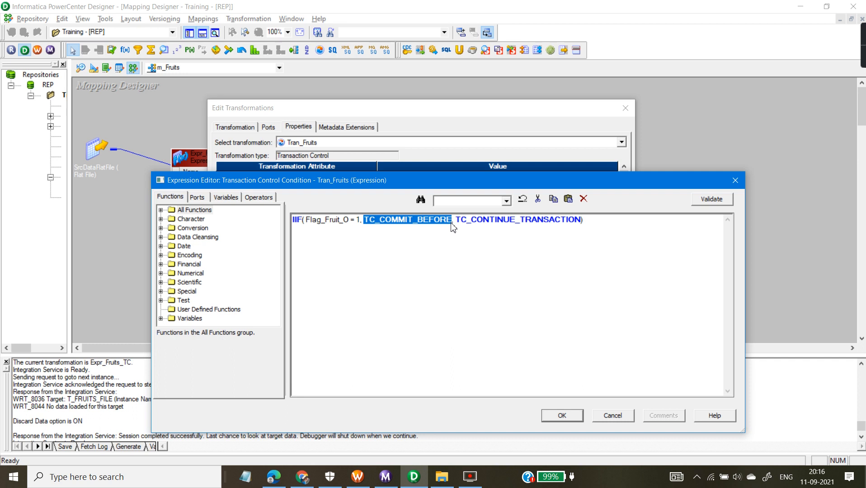
left_click(556, 415)
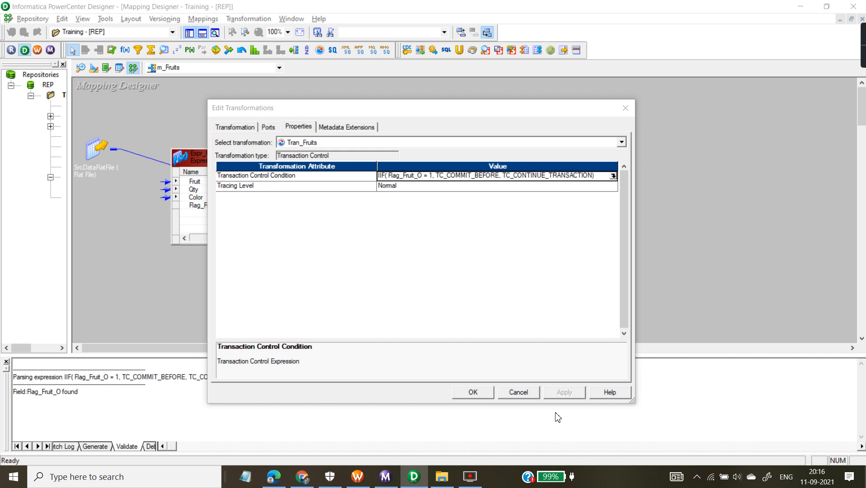
left_click(482, 392)
Step: Spread out Tran_Fruits, the T_FRUITS_FILE target and Expr_Fruits_TC on the canvas, with Expr_Fruits_TC expanded to show its ports
left_click_drag(449, 175, 384, 159)
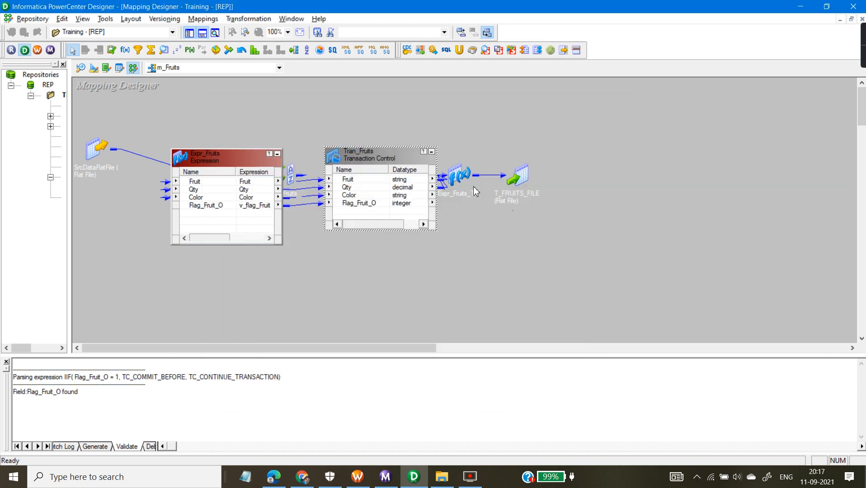
left_click_drag(513, 176, 646, 164)
left_click_drag(465, 177, 523, 199)
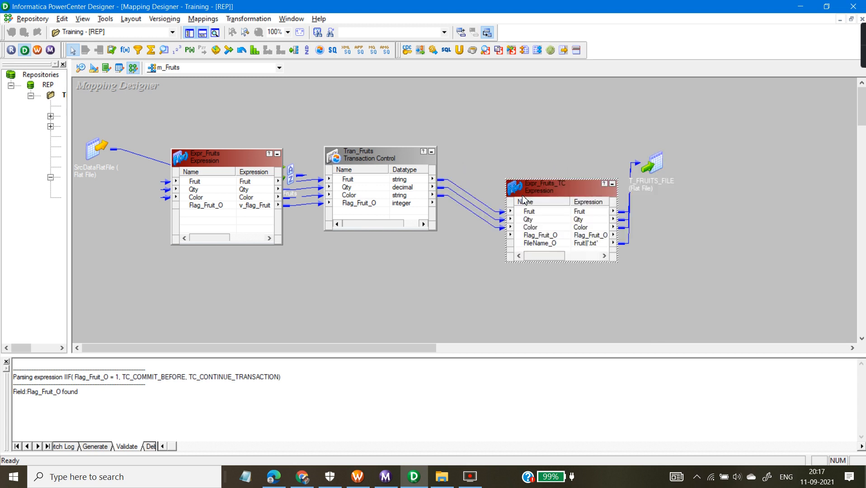
Step: Review the FileName_O port of Expr_Fruits_TC and its expression in the Expression Editor, and close both dialogs
double_click(546, 244)
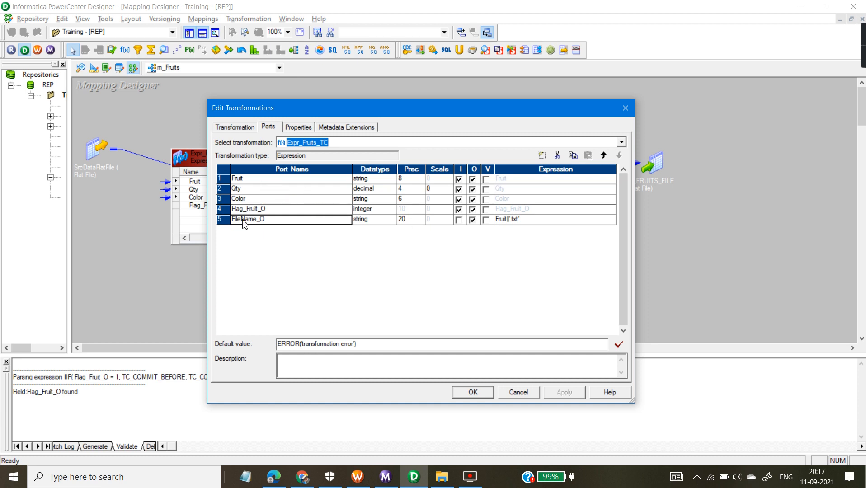
left_click(510, 227)
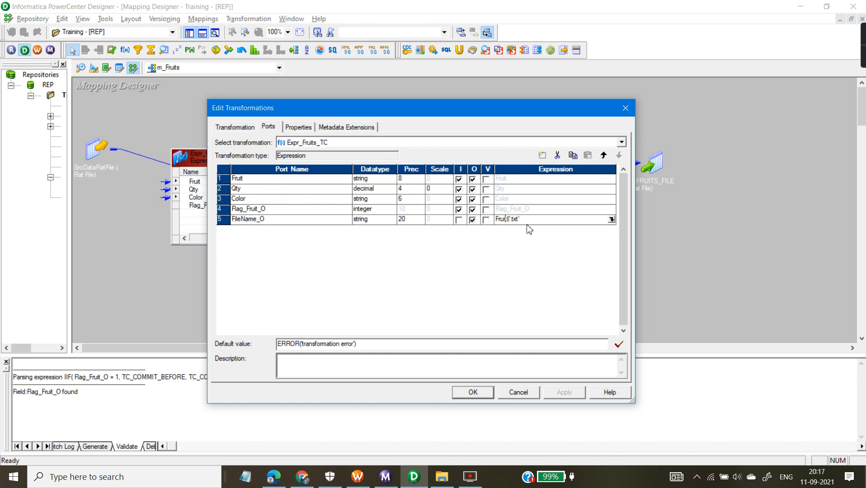
left_click(615, 223)
left_click_drag(323, 220, 286, 221)
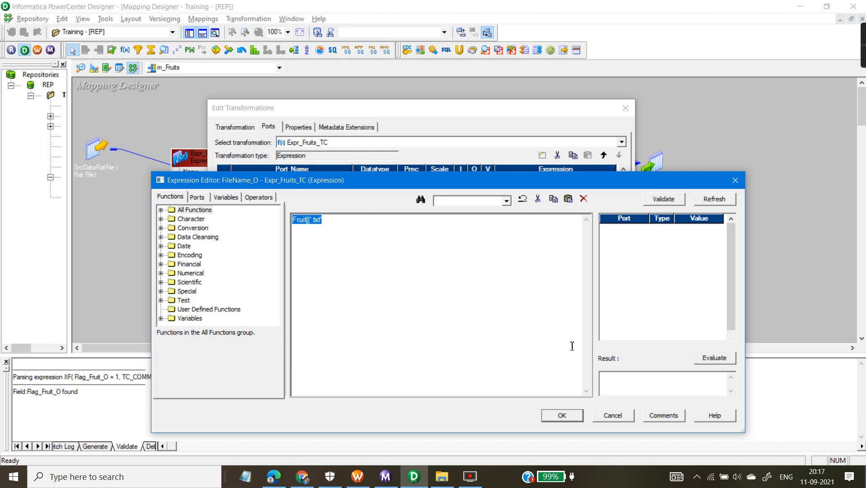
left_click(305, 220)
left_click(562, 416)
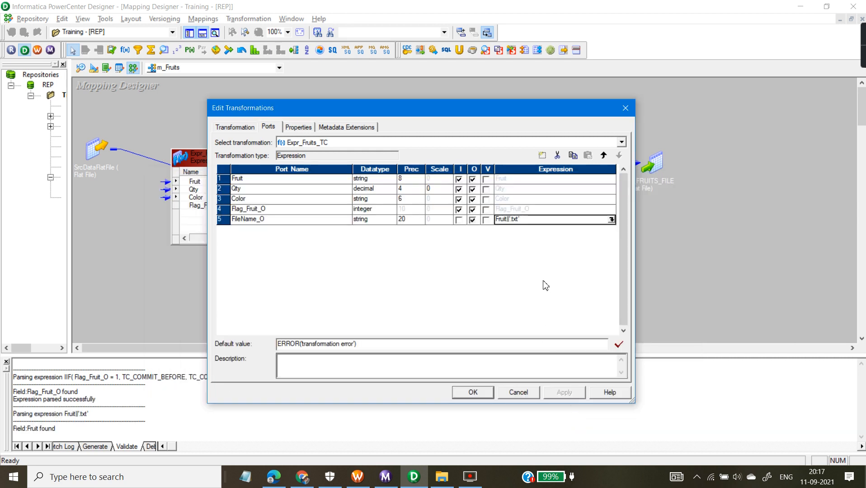
left_click(472, 392)
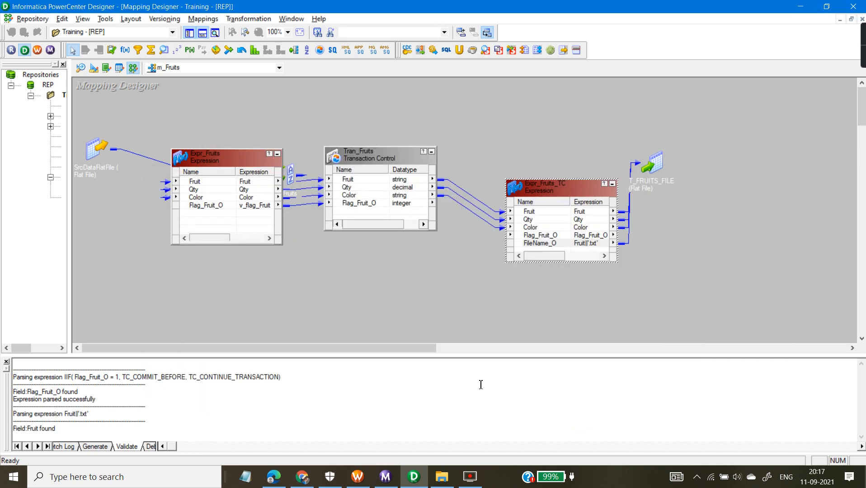
Step: Expand the T_FRUITS_FILE target, move it away from Expr_Fruits_TC, and review its ports, including FileName
double_click(651, 171)
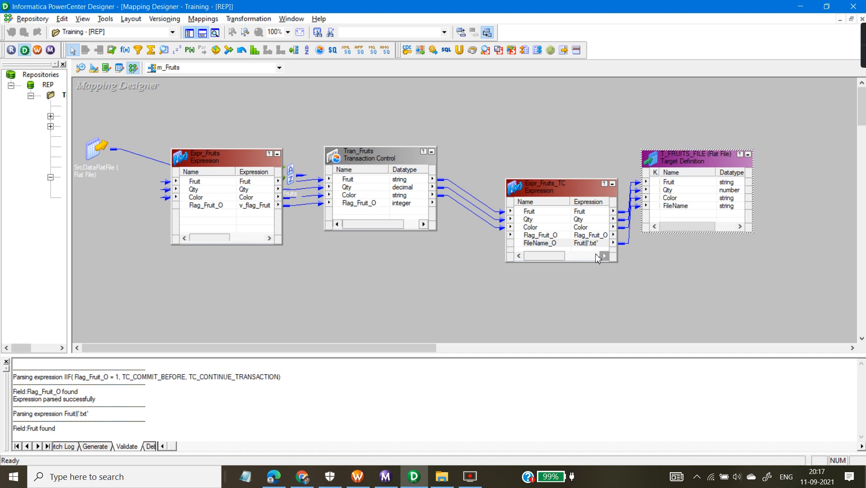
left_click_drag(693, 166, 726, 171)
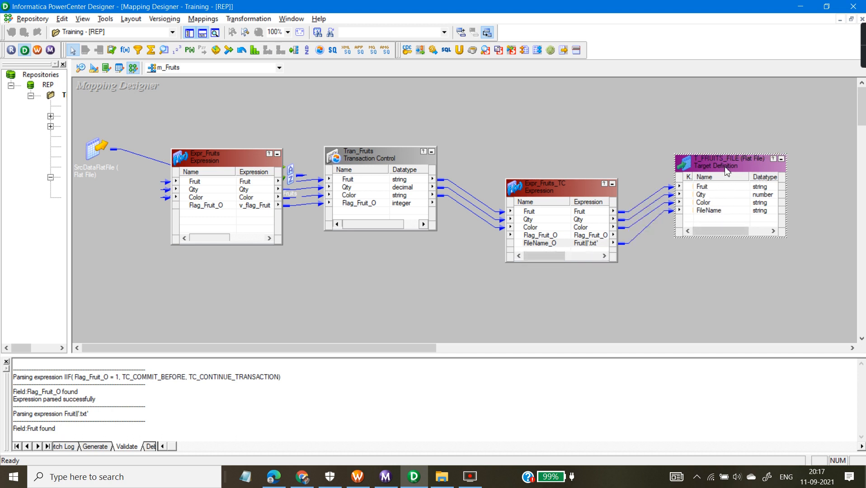
double_click(726, 171)
left_click(268, 127)
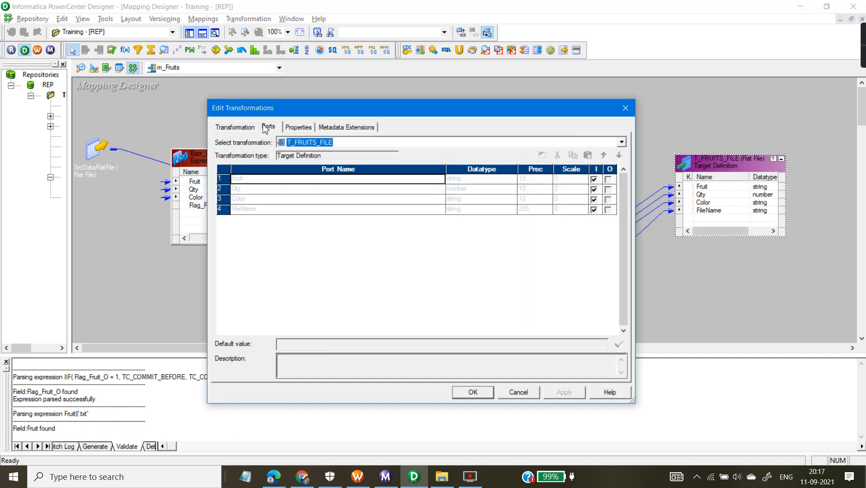
left_click(239, 210)
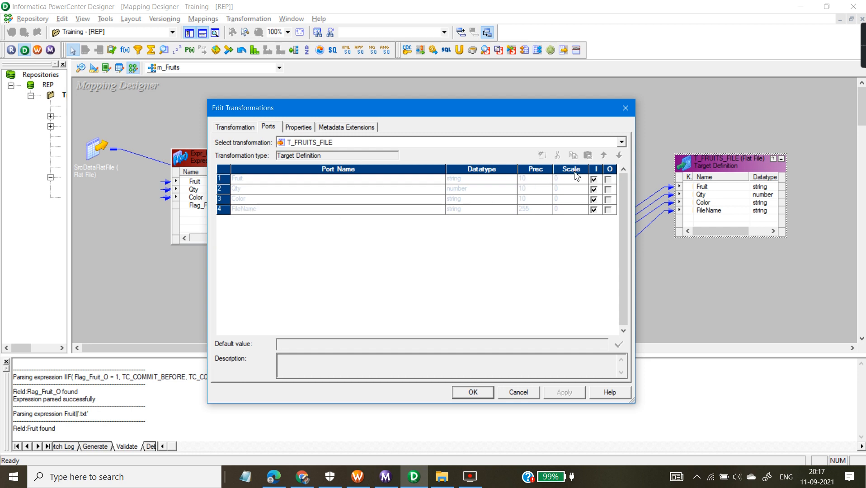
left_click(466, 396)
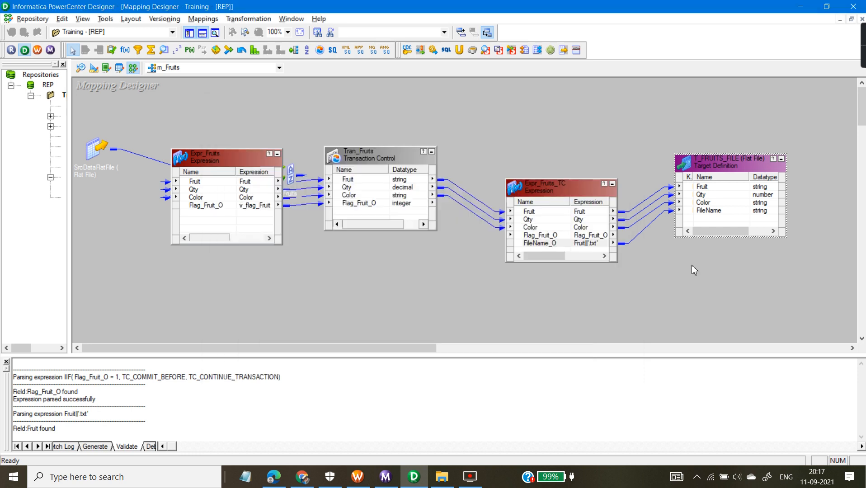
Step: In the Target Designer, collapse T_FRUITS_FILE_TC and review the columns of T_FRUITS_FILE, including FileName
left_click(94, 68)
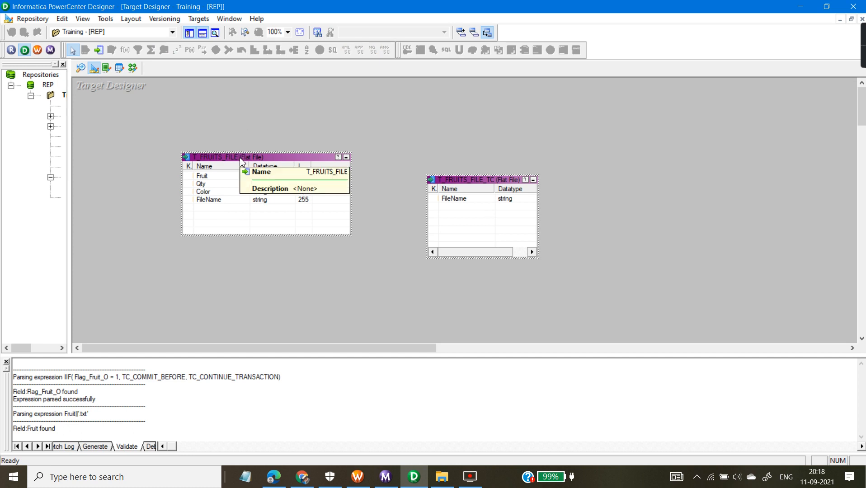
right_click(351, 110)
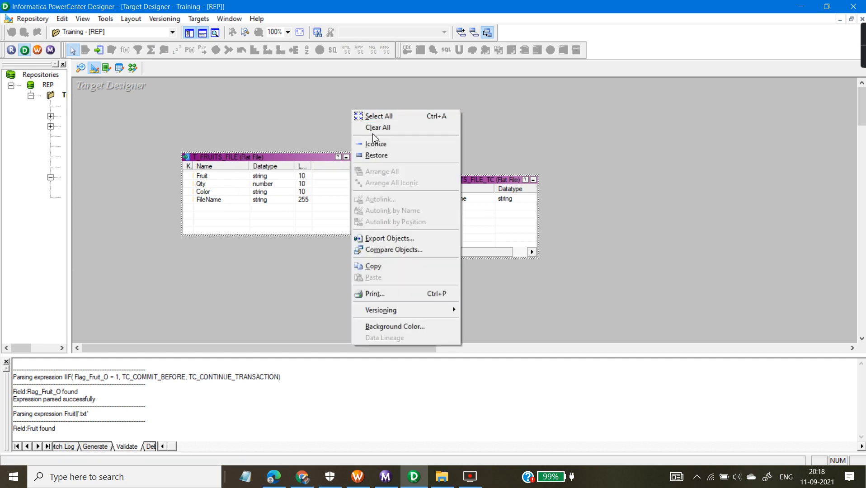
left_click(534, 180)
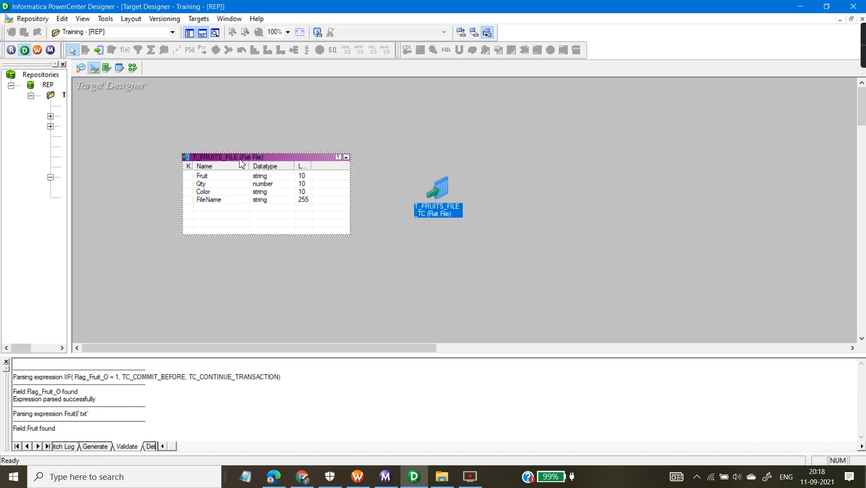
double_click(240, 160)
left_click(249, 128)
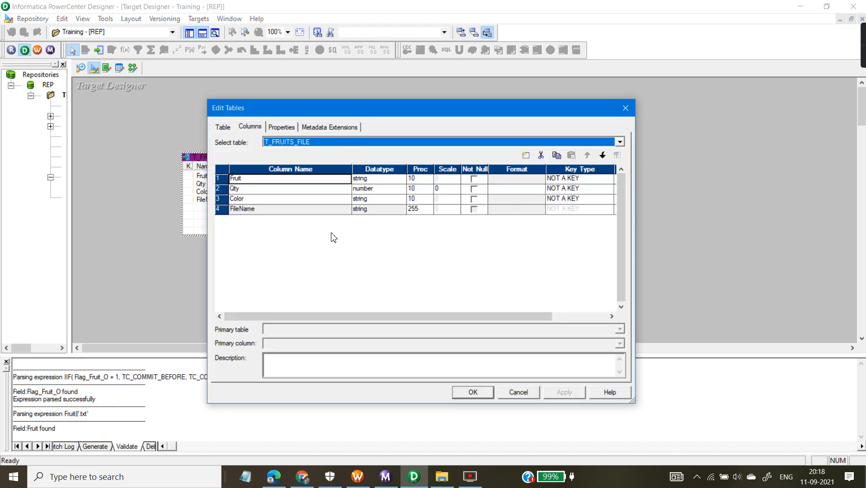
left_click(263, 210)
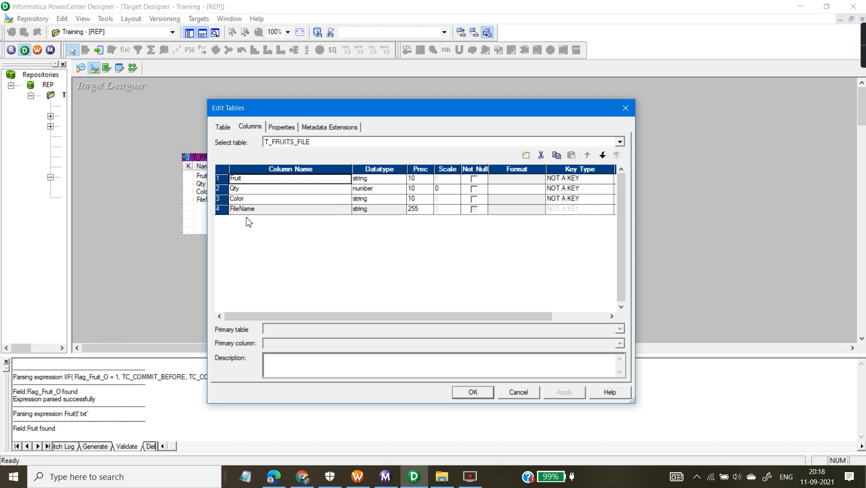
left_click(471, 392)
Step: Return to the m_Fruits mapping in the Mapping Designer, validate it and save it to the repository
left_click(132, 68)
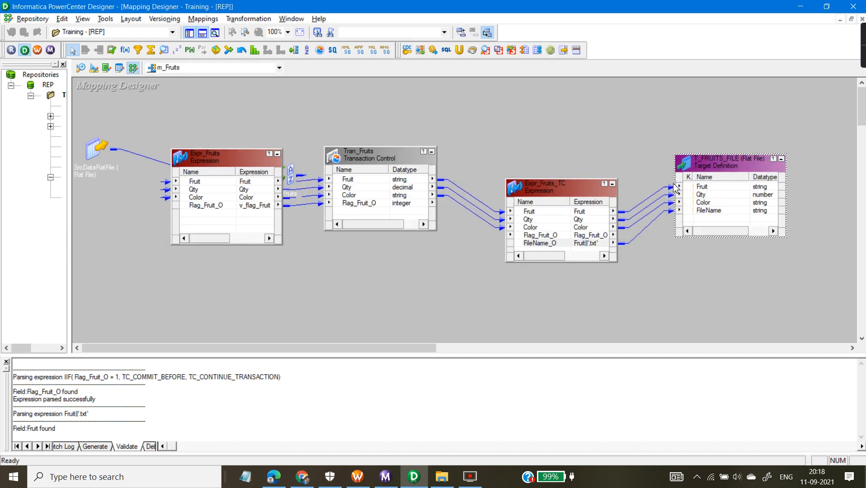
left_click(719, 214)
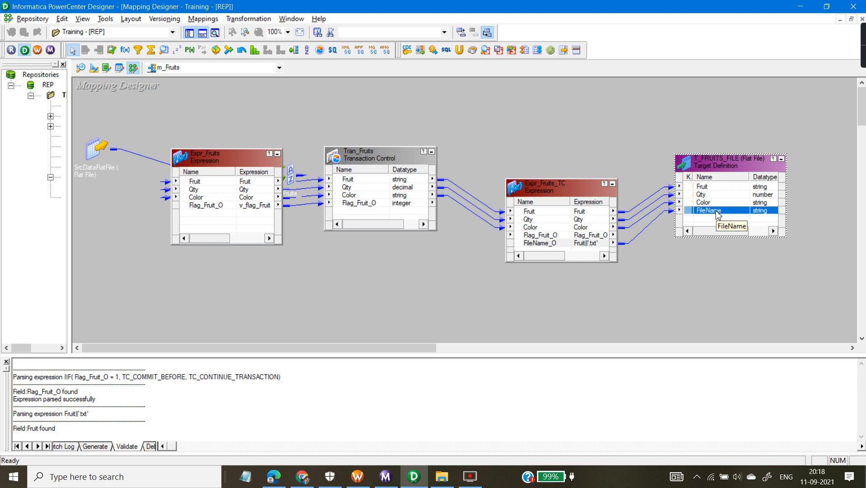
left_click(203, 19)
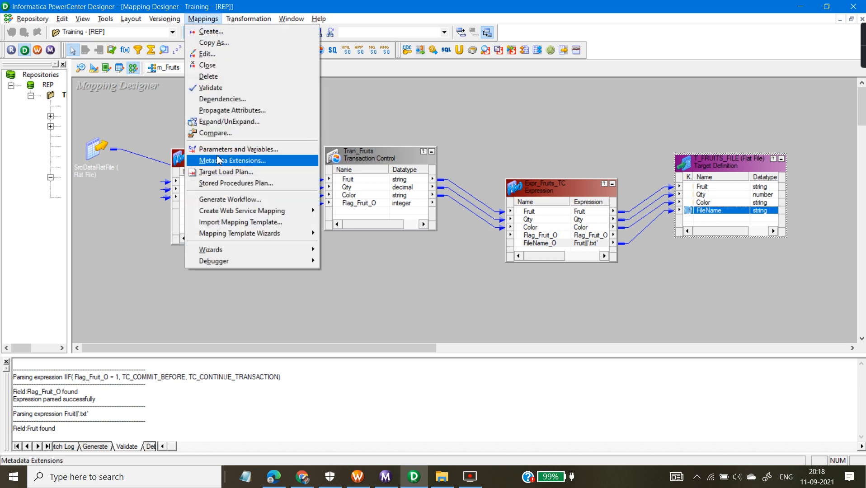
left_click(213, 88)
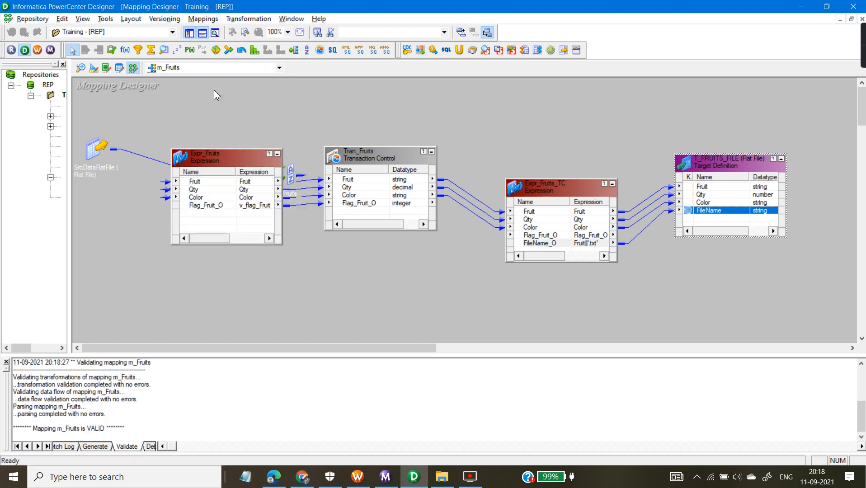
key("ctrl+s")
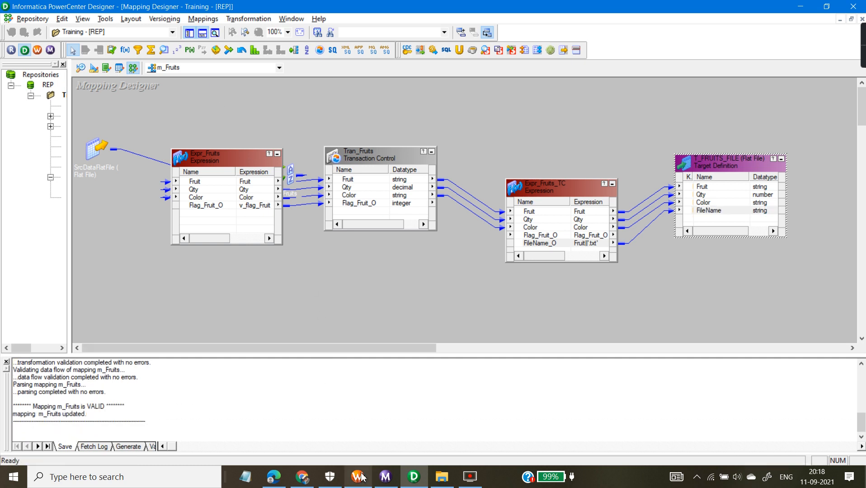
Step: Switch to Workflow Manager and review the Parameter Filename property of the s_m_Fruits session
left_click(360, 477)
left_click(361, 476)
left_click(361, 477)
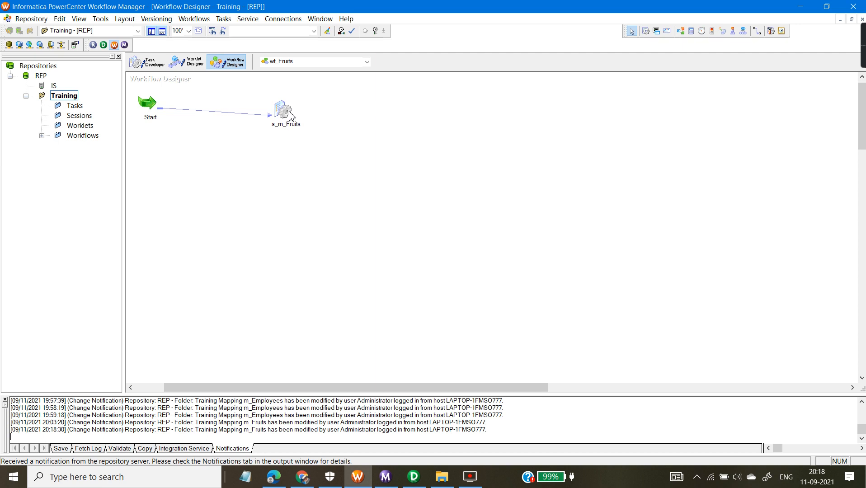
double_click(292, 120)
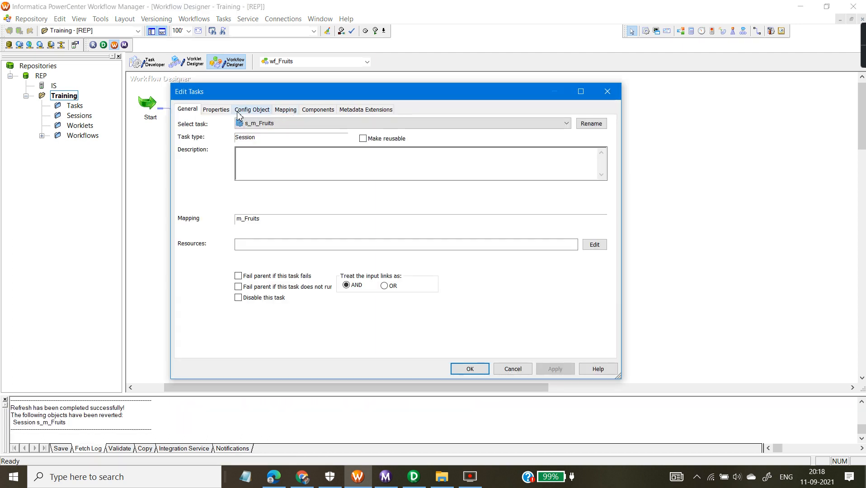
left_click(215, 110)
left_click(389, 195)
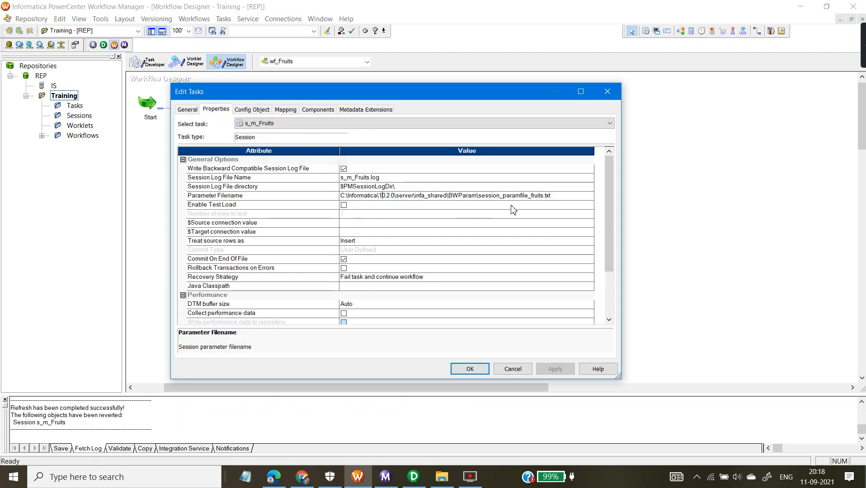
left_click_drag(552, 195, 343, 199)
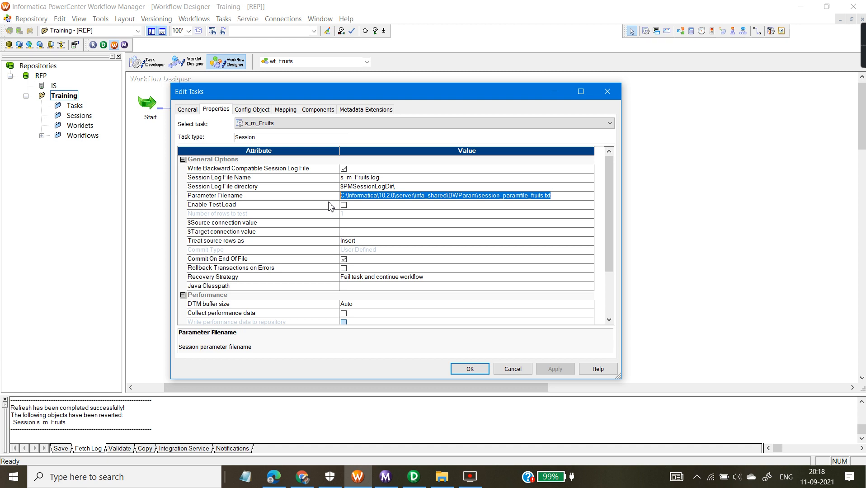
Step: Try the parameter line $$FRuits ='Manoges' in session_paramfile_fruits, discard the change, and close the file and the session editor
left_click(432, 475)
double_click(176, 86)
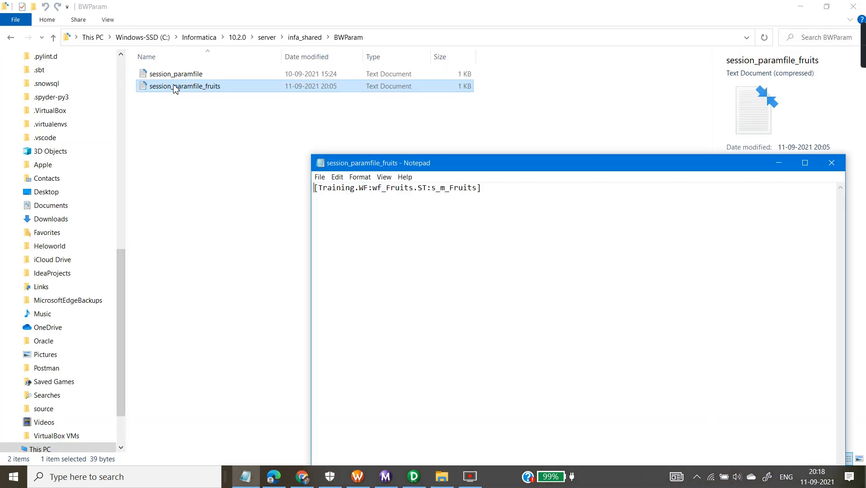
left_click(485, 190)
key("Return")
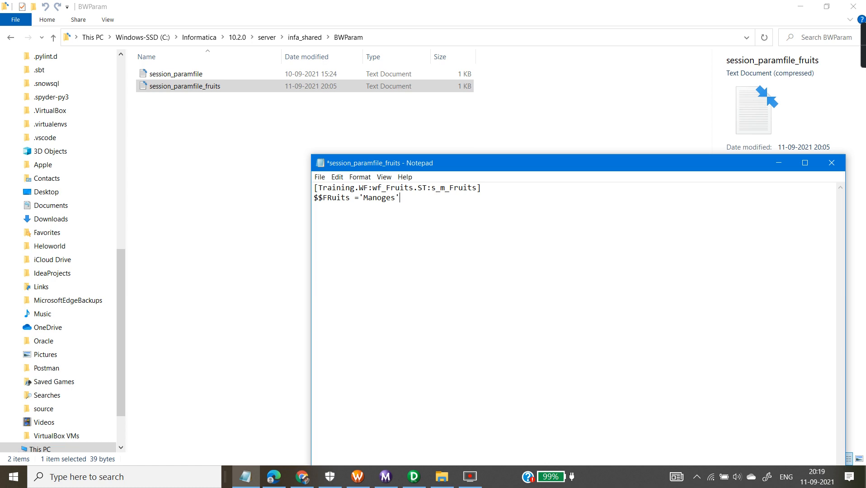
key("ctrl+z")
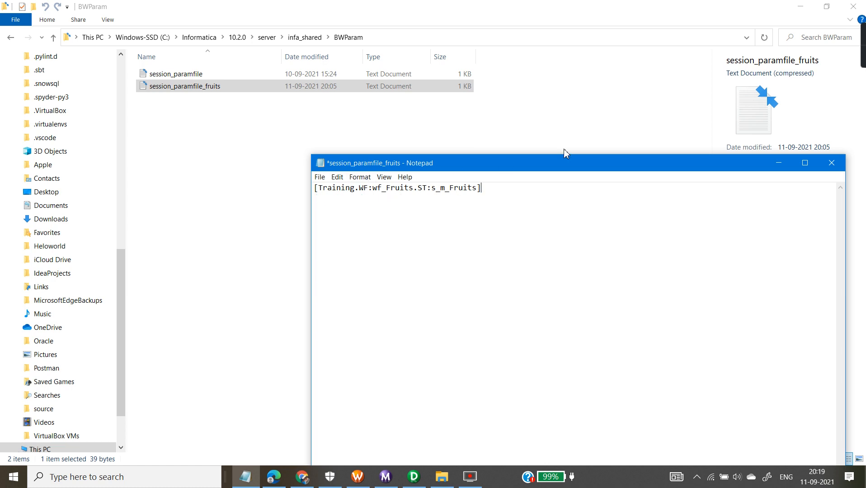
left_click(830, 164)
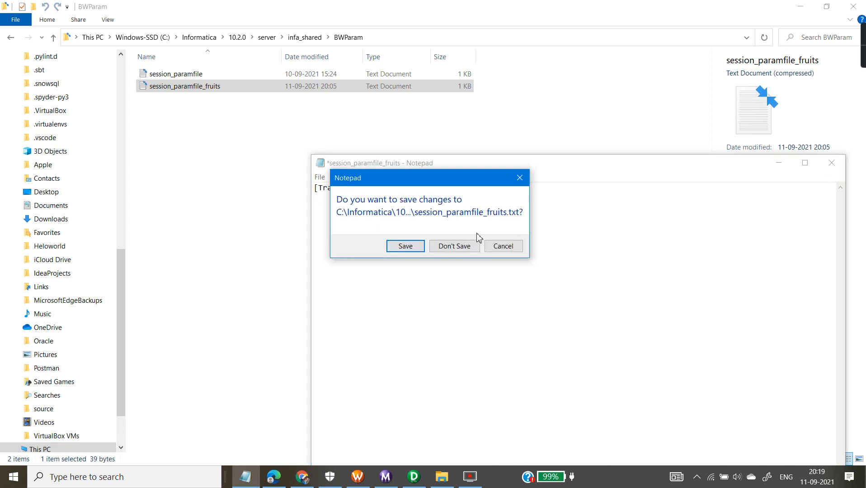
left_click(444, 249)
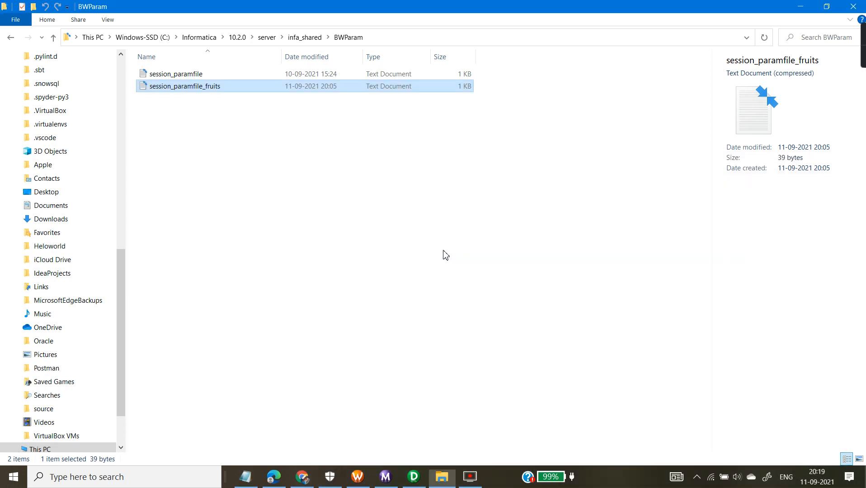
left_click(809, 7)
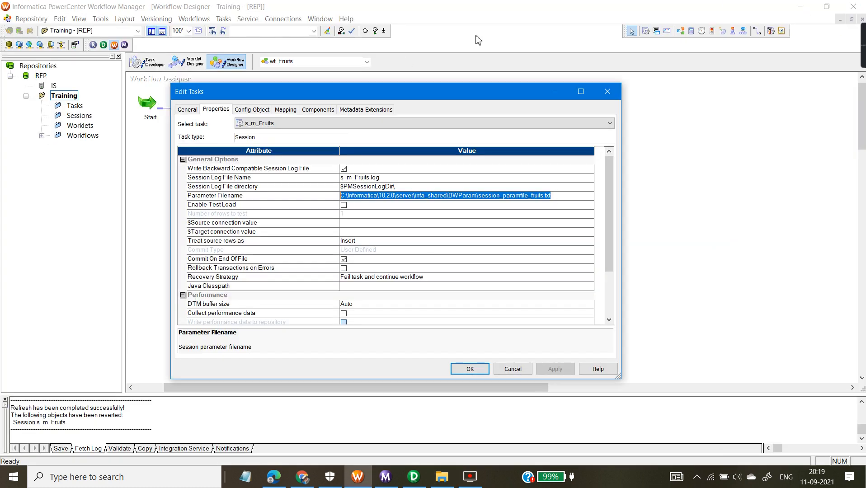
left_click(469, 369)
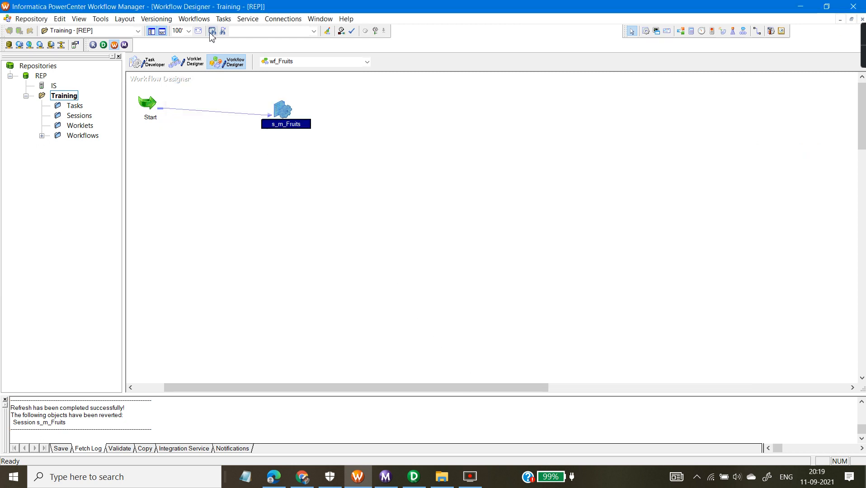
Step: Reopen the s_m_Fruits session and review the reader of SQ_SrcDataFlatFile and the writer of T_FRUITS_FILE in its mapping settings
double_click(275, 110)
left_click(212, 110)
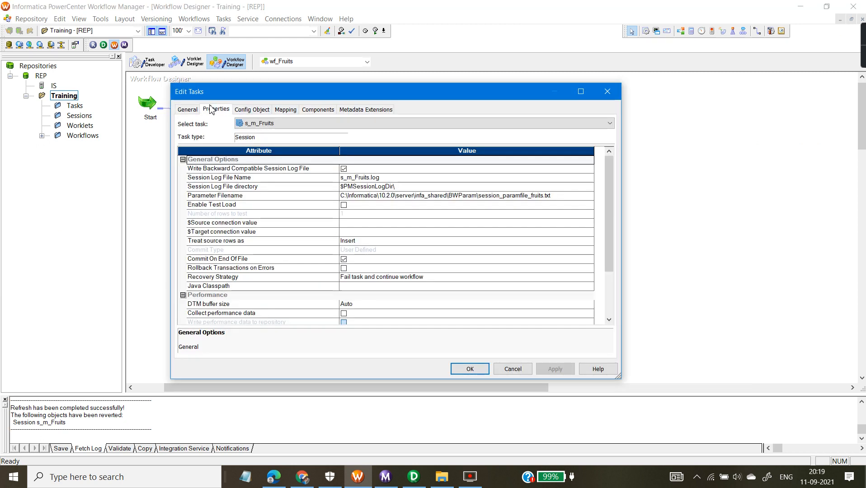
left_click(252, 110)
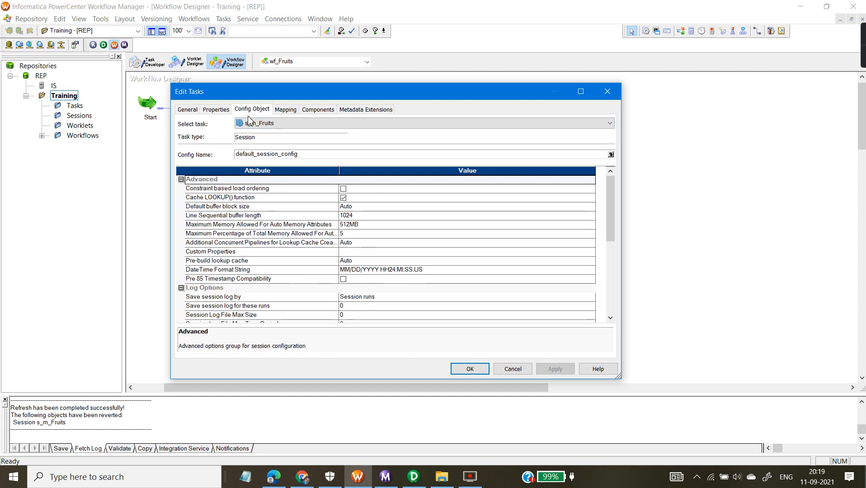
left_click(280, 110)
left_click(230, 192)
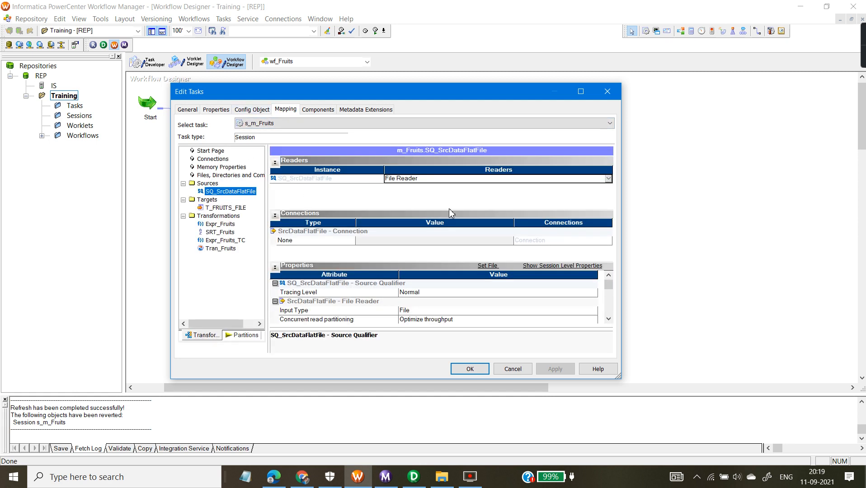
left_click(226, 208)
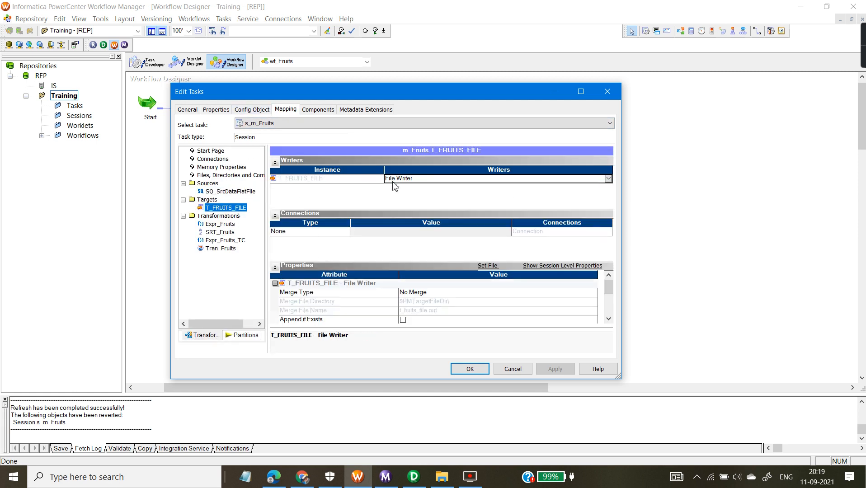
left_click(226, 192)
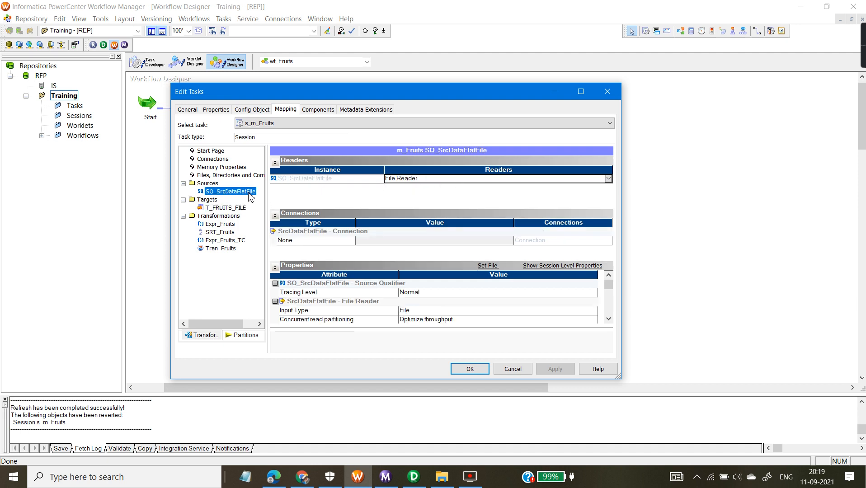
Step: Review the session-level properties of Expr_Fruits, SRT_Fruits, Expr_Fruits_TC and Tran_Fruits, and close the session editor
left_click(219, 224)
left_click(220, 232)
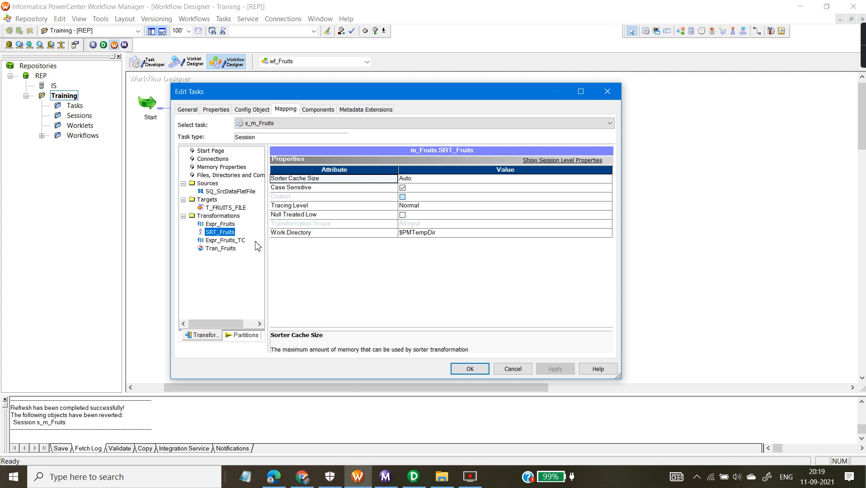
left_click(238, 241)
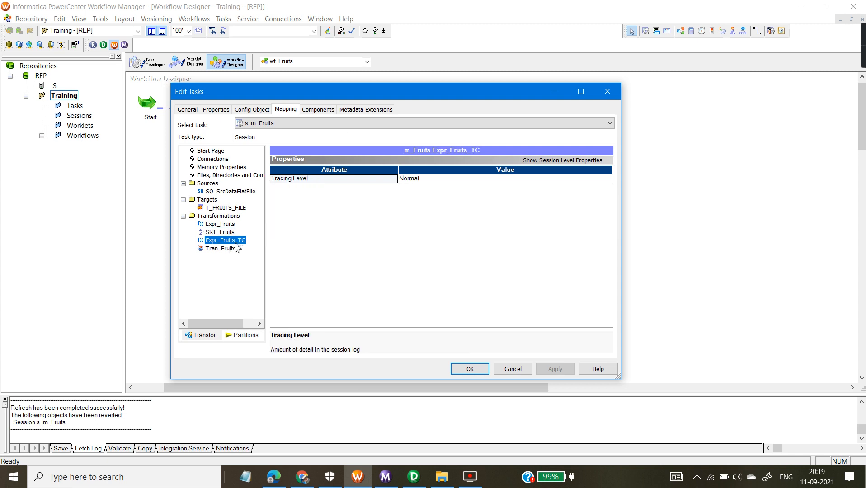
left_click(234, 249)
left_click(226, 226)
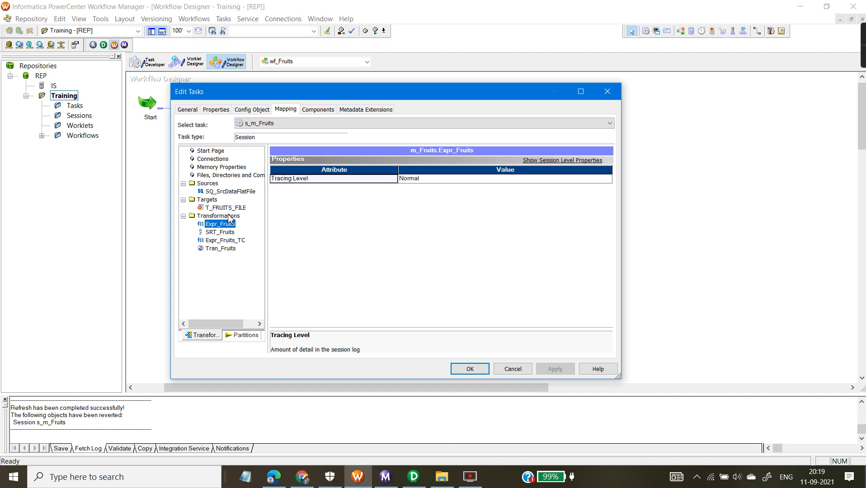
left_click(456, 370)
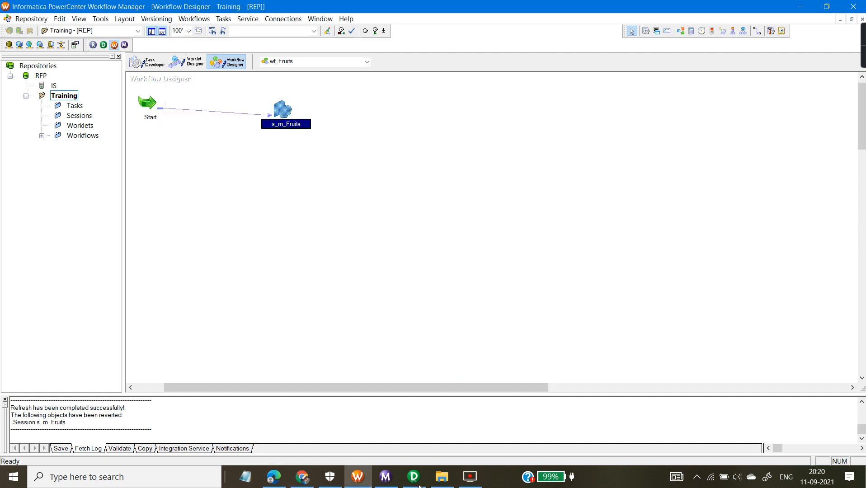
Step: Switch to PowerCenter Designer and arrange all m_Fruits mapping objects as icons to review the whole data flow
left_click(407, 478)
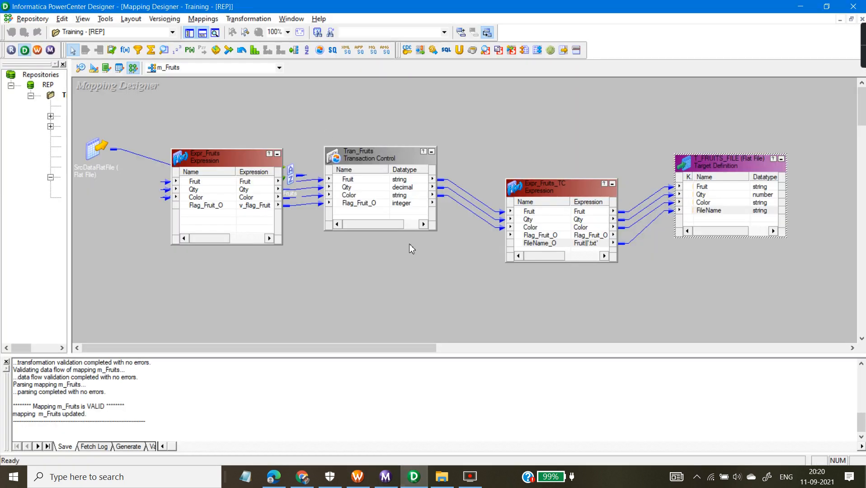
right_click(278, 95)
left_click(308, 173)
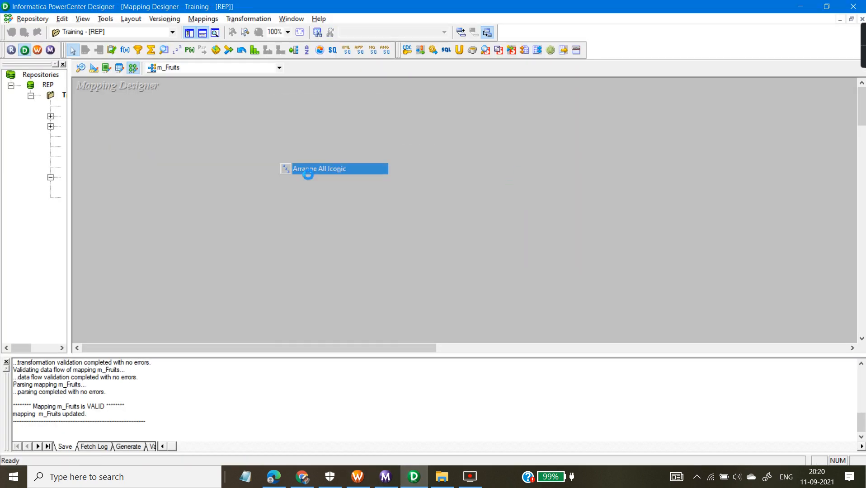
left_click_drag(130, 146, 679, 246)
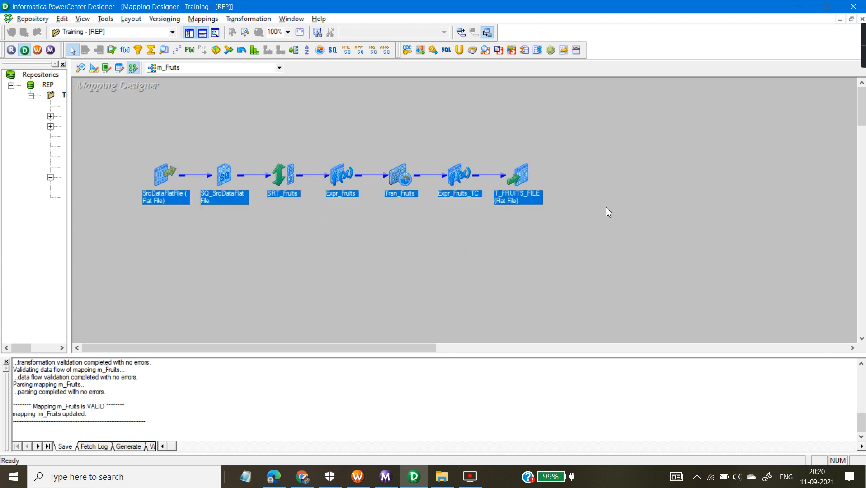
left_click(588, 226)
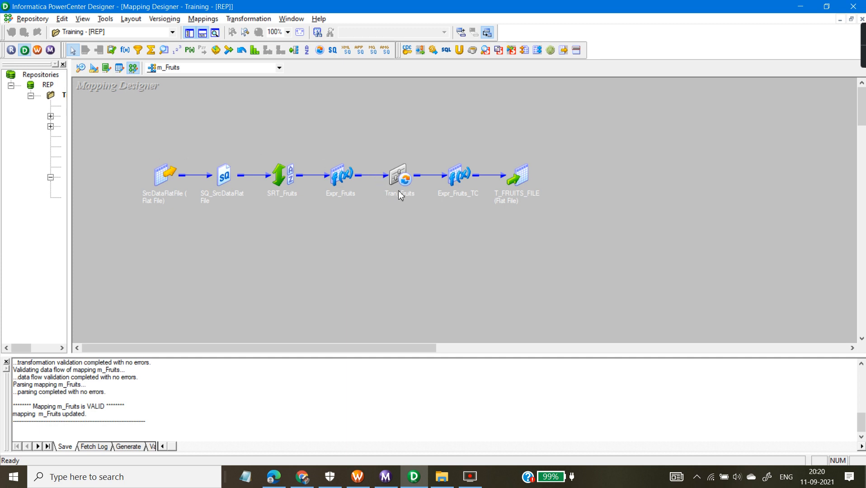
mouse_move(399, 190)
left_click_drag(105, 154, 577, 232)
Step: Switch to Workflow Monitor and restart the wf_Fruits workflow
left_click(382, 478)
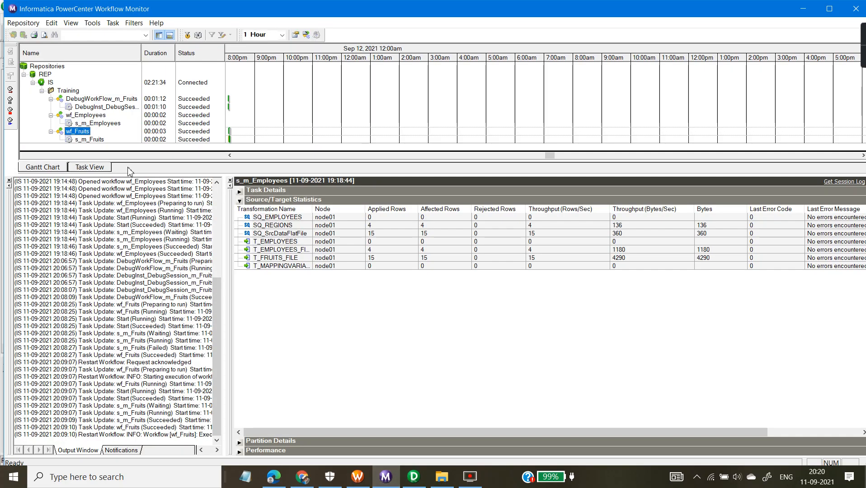
right_click(81, 133)
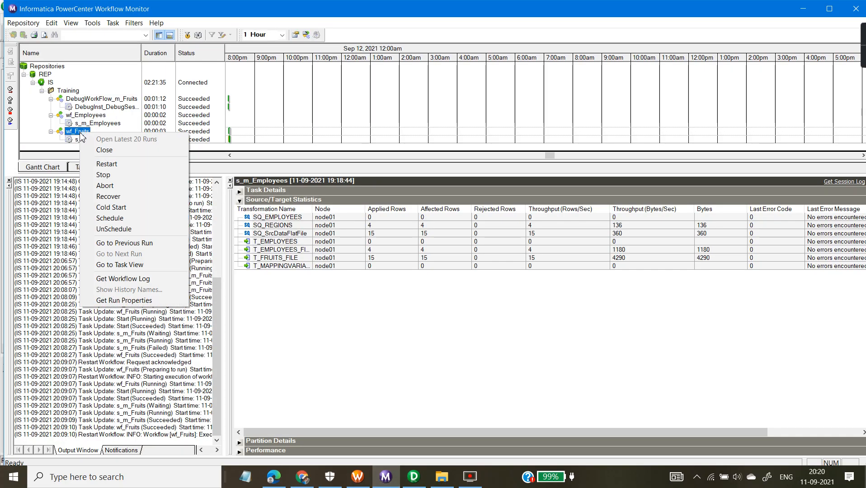
left_click(108, 164)
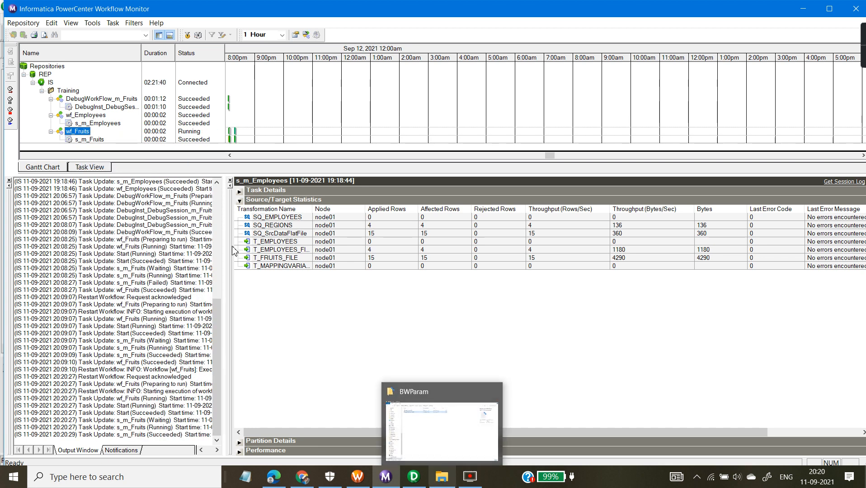
Step: Switch to File Explorer and open the TgtFiles folder inside infa_shared
left_click(437, 445)
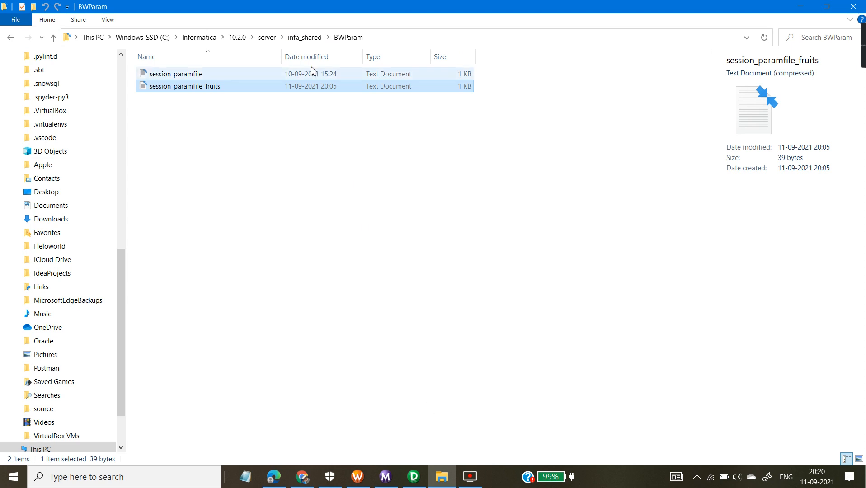
left_click(316, 38)
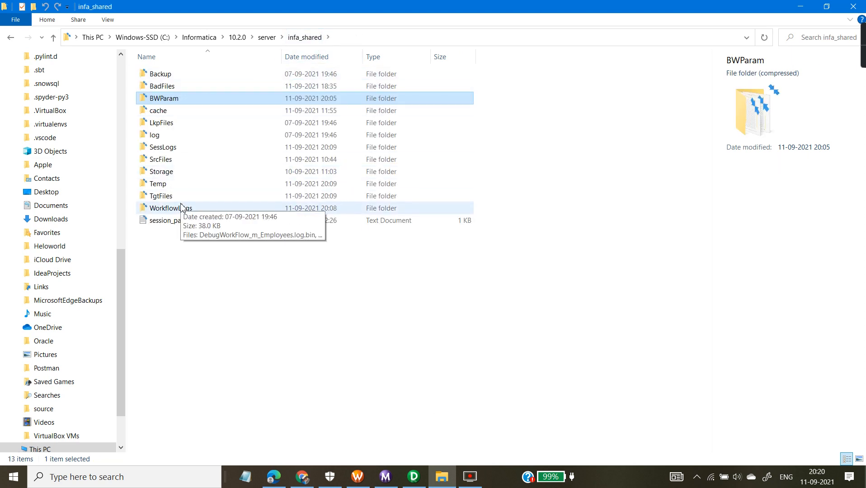
left_click(212, 208)
double_click(176, 196)
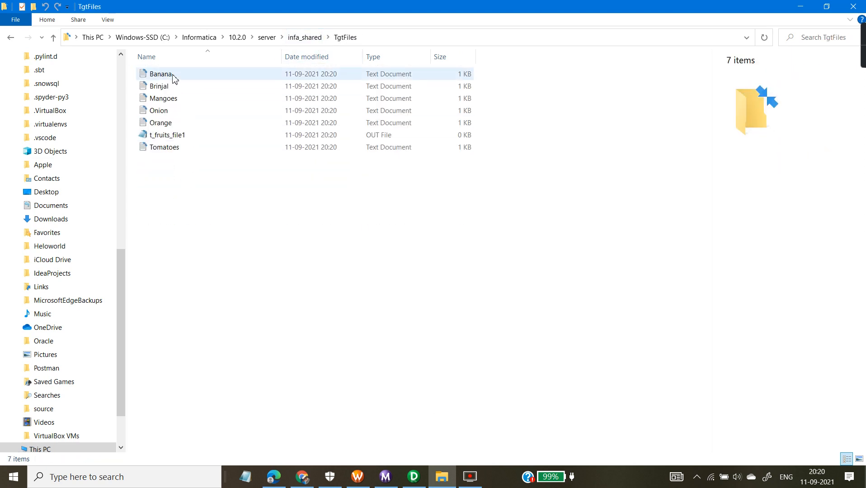
Step: Examine the contents of the Banana, Mangoes, Orange, Tomatoes and t_fruits_file1 output files, and close them
double_click(174, 76)
left_click(833, 163)
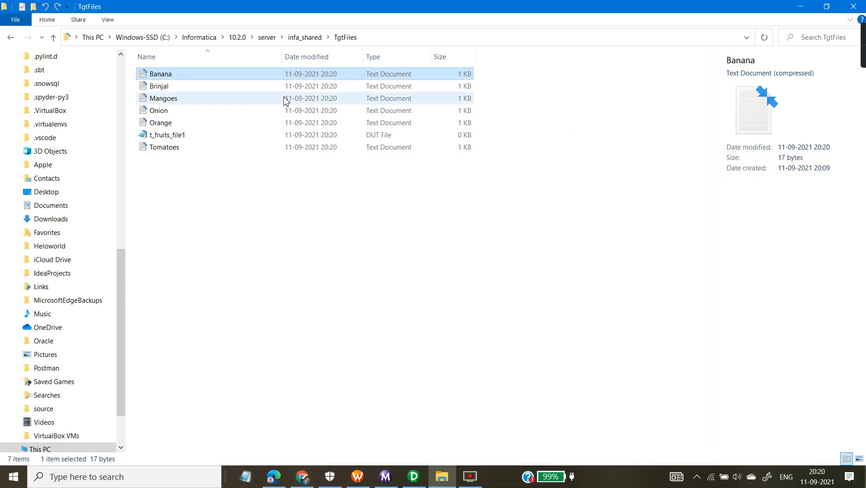
double_click(172, 100)
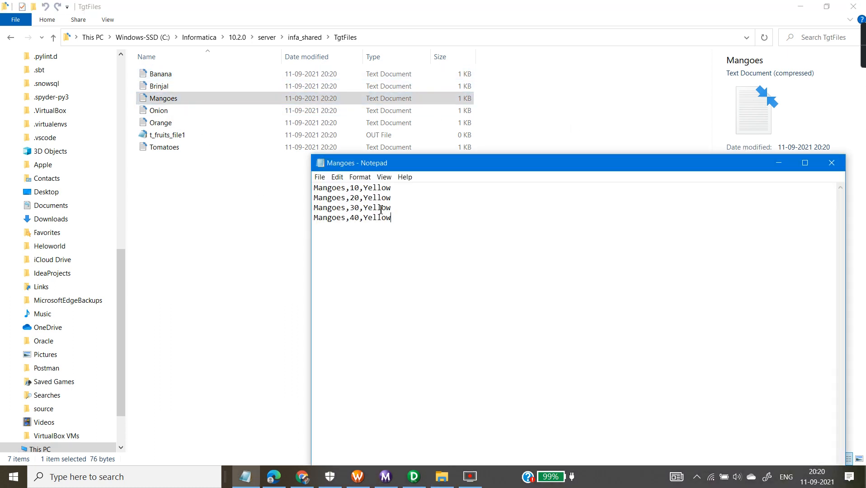
left_click_drag(381, 210, 313, 186)
left_click(835, 166)
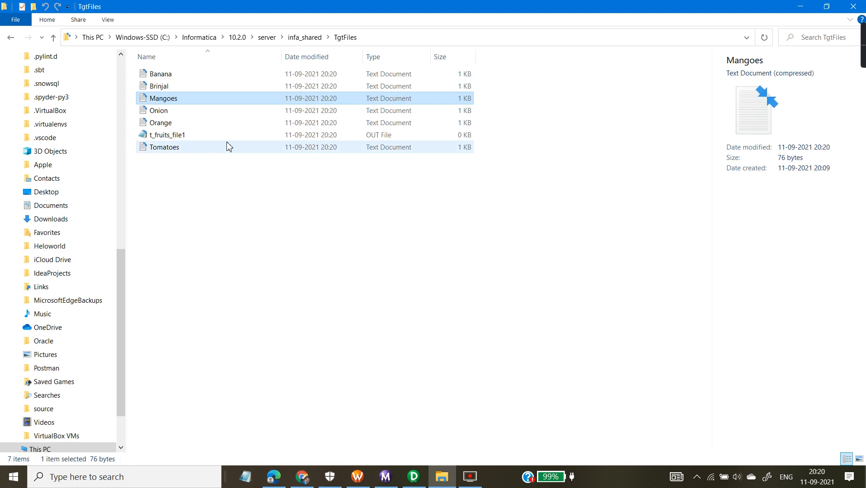
double_click(188, 123)
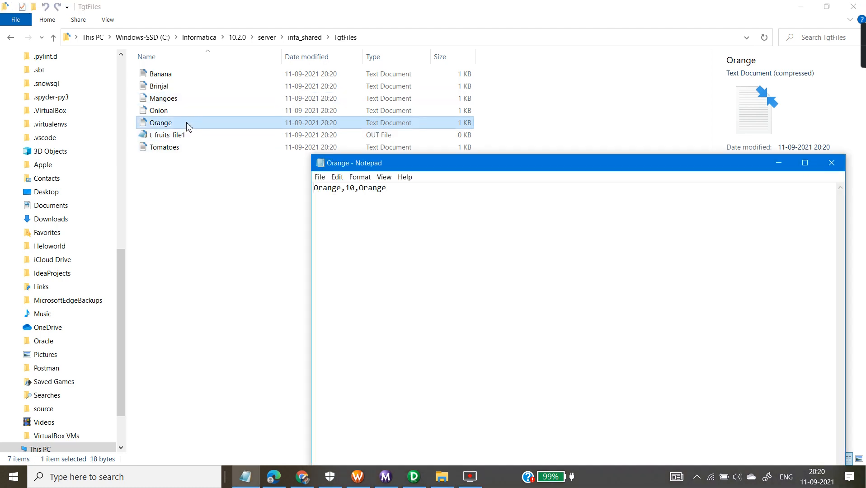
double_click(185, 151)
left_click(831, 164)
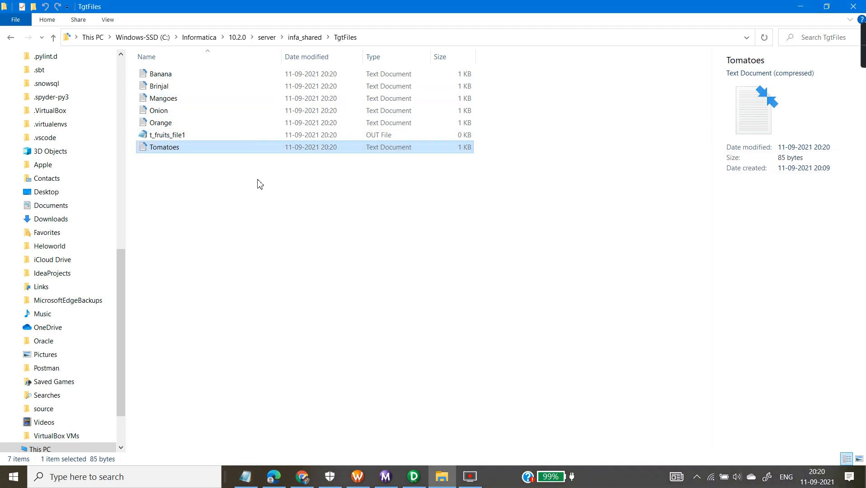
double_click(183, 141)
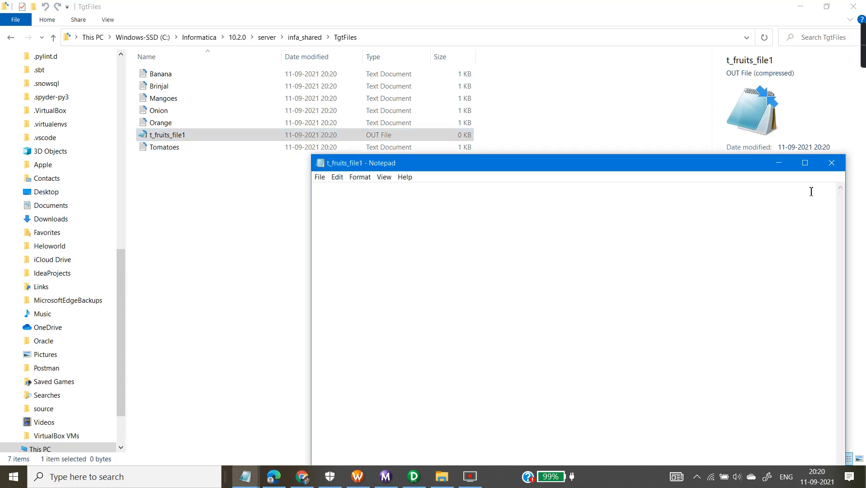
left_click(831, 162)
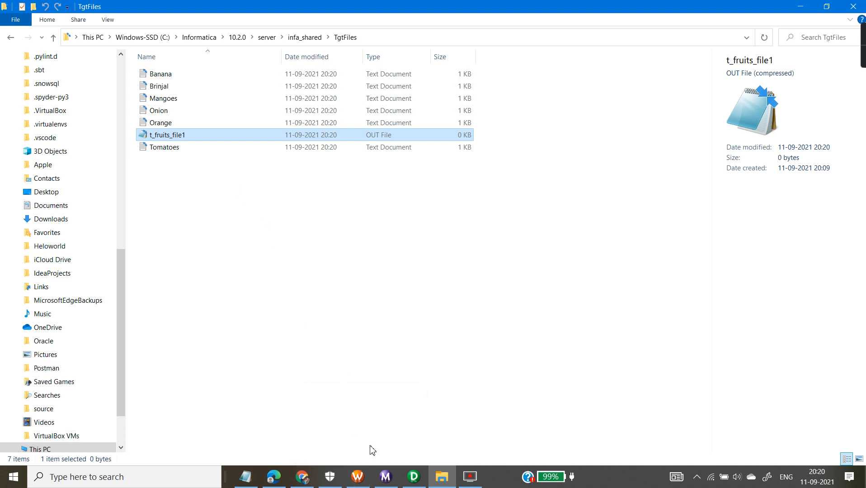
Step: Switch to Workflow Manager, reopen the s_m_Fruits session, and review the T_FRUITS_FILE target settings and the general session settings
left_click(361, 479)
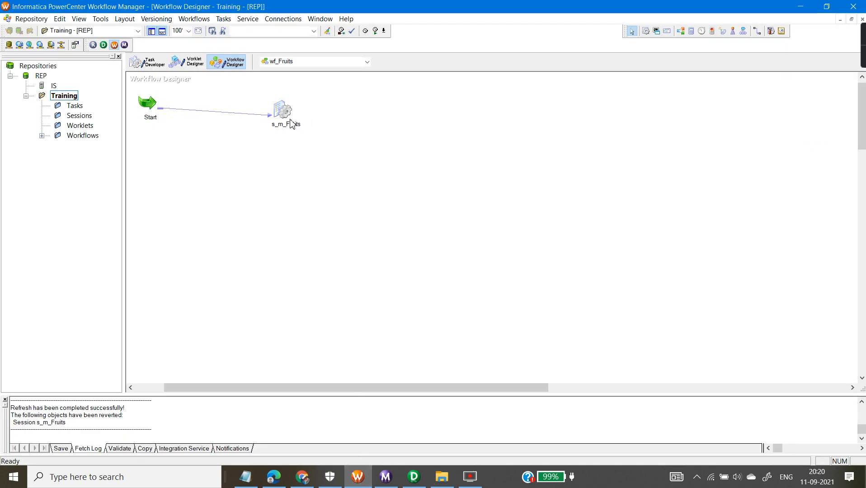
double_click(291, 124)
left_click(285, 110)
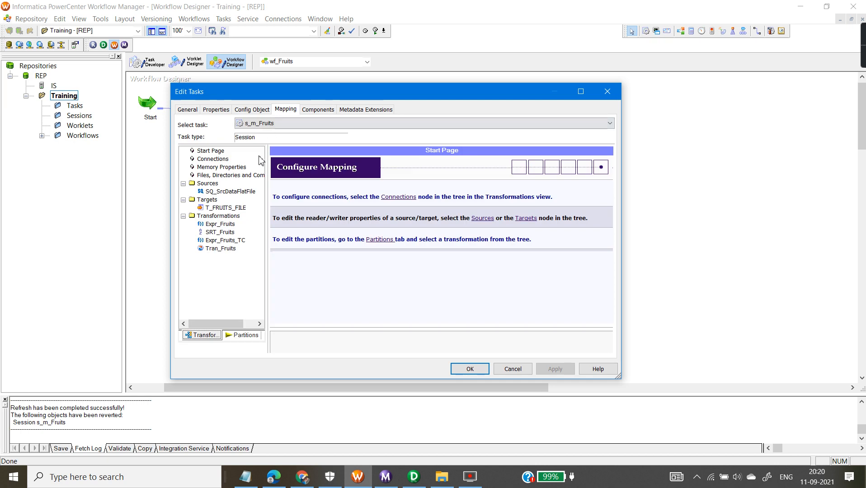
left_click(236, 207)
scroll(461, 304, "down", 1)
left_click(191, 112)
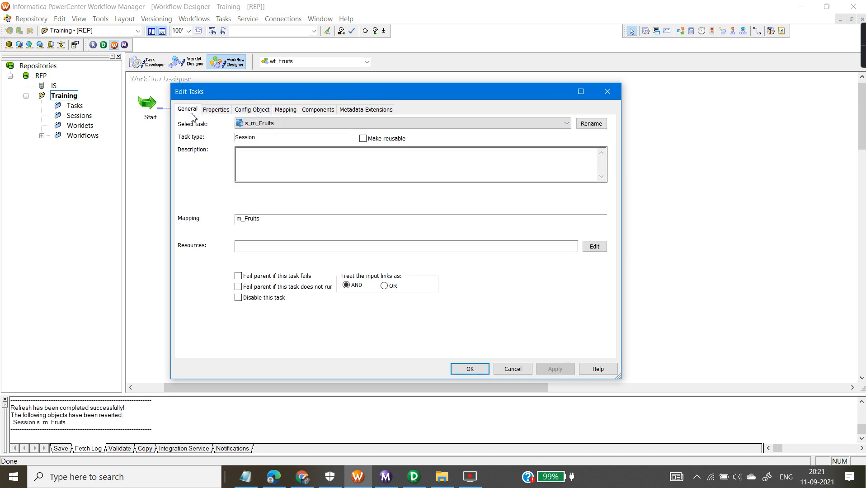
Step: Review the session properties and the configuration object settings of s_m_Fruits
left_click(215, 109)
left_click(368, 180)
scroll(406, 259, "down", 3)
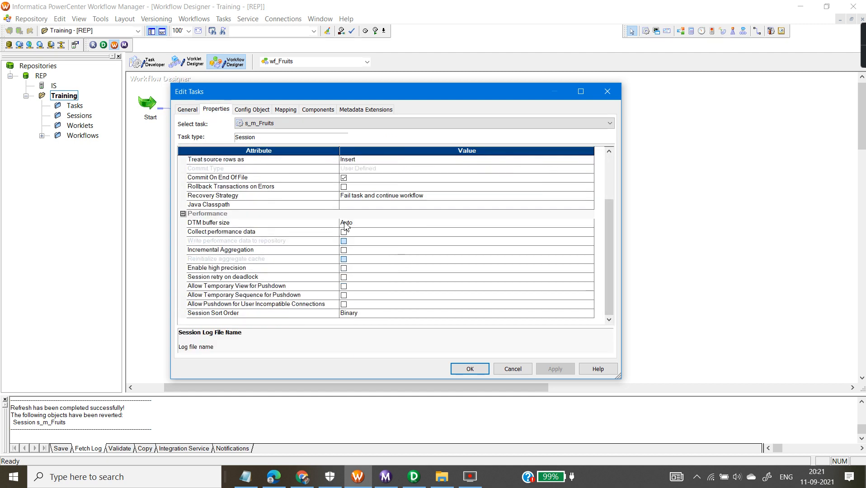
scroll(345, 226, "up", 3)
left_click(252, 110)
scroll(371, 237, "down", 4)
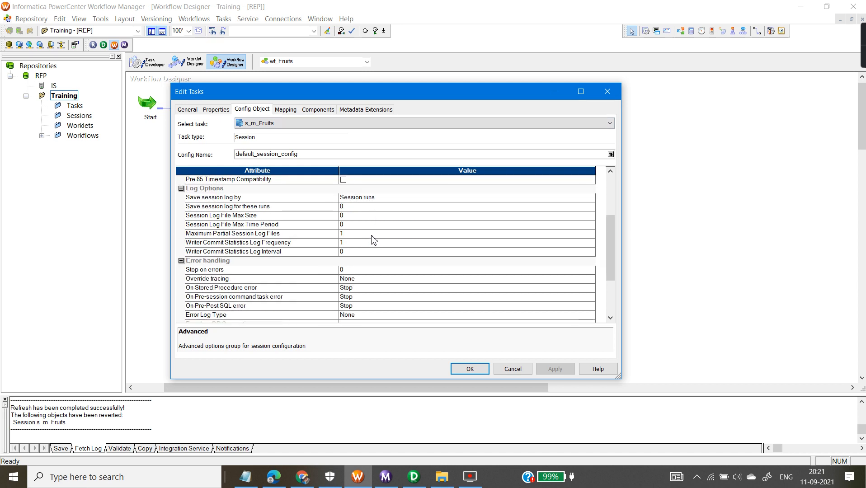
scroll(373, 239, "down", 3)
Step: Review the merge, output and reject file names of the T_FRUITS_FILE writer, and close the session editor
left_click(288, 109)
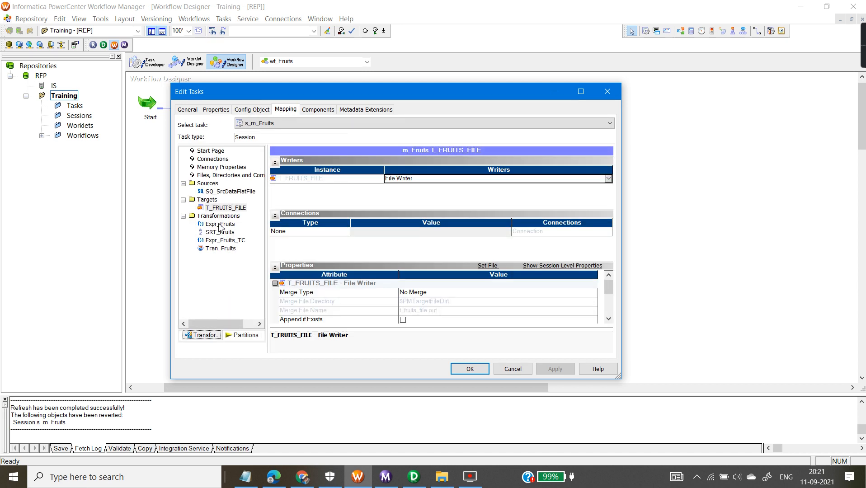
left_click(427, 302)
left_click(416, 311)
left_click_drag(436, 310, 377, 311)
scroll(377, 318, "down", 2)
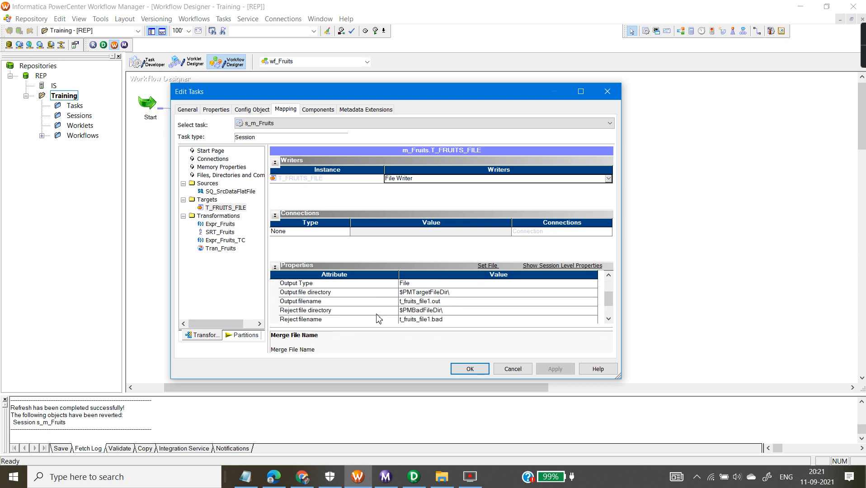
left_click(409, 320)
left_click_drag(446, 311, 385, 310)
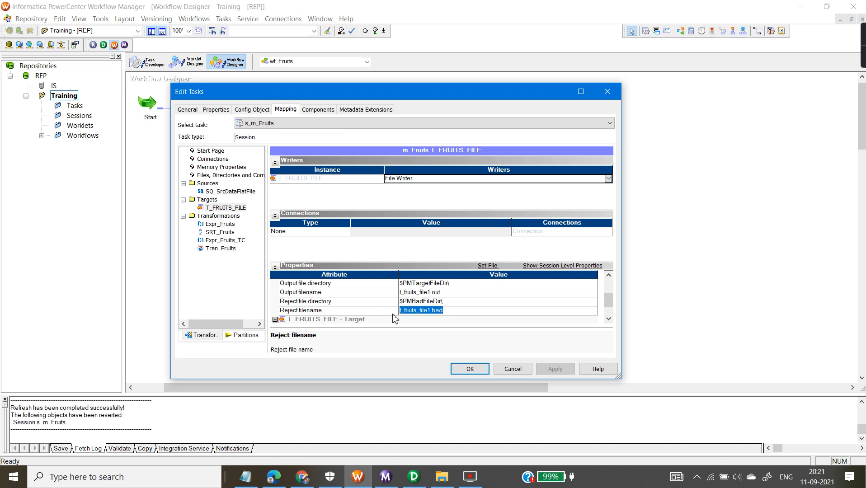
left_click(455, 370)
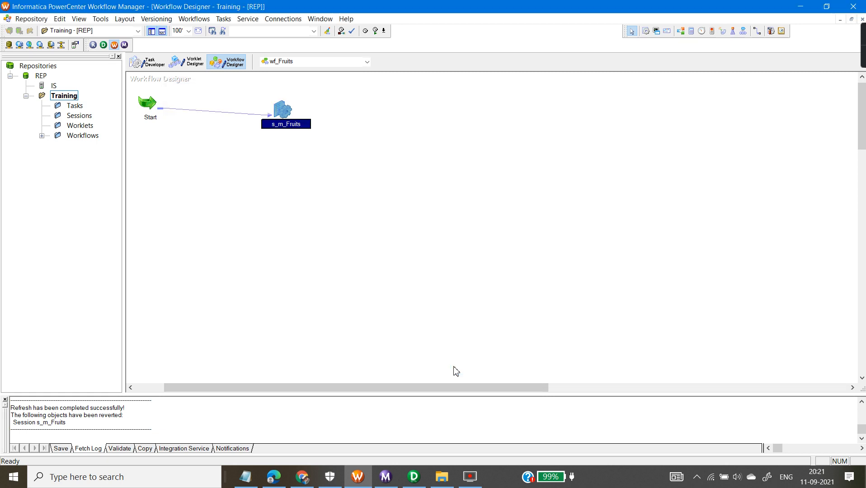
Step: Switch to File Explorer and permanently delete all files in the TgtFiles folder
left_click(441, 476)
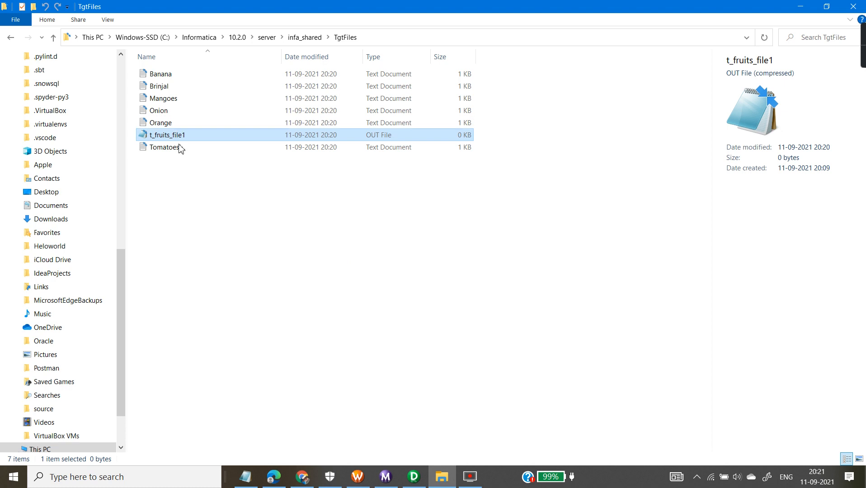
left_click_drag(189, 175, 155, 68)
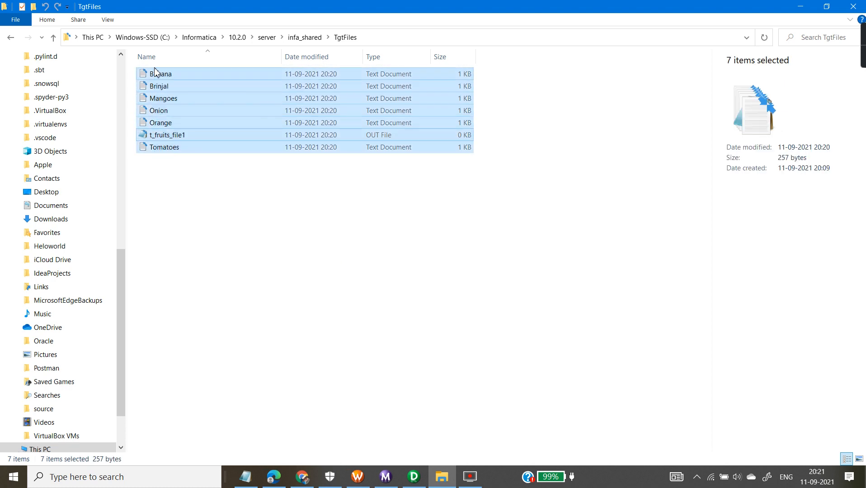
key("shift+Delete")
key("Return")
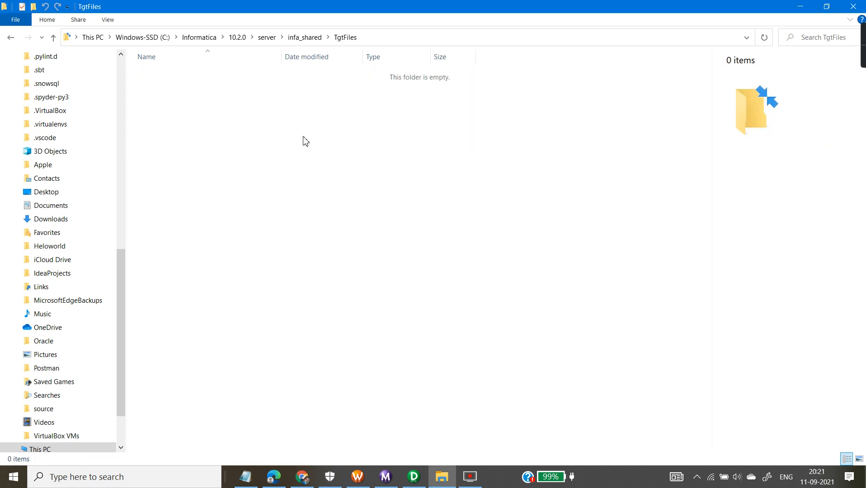
Step: Start the wf_Fruits workflow from Workflow Manager and check its run in Workflow Monitor
left_click(357, 477)
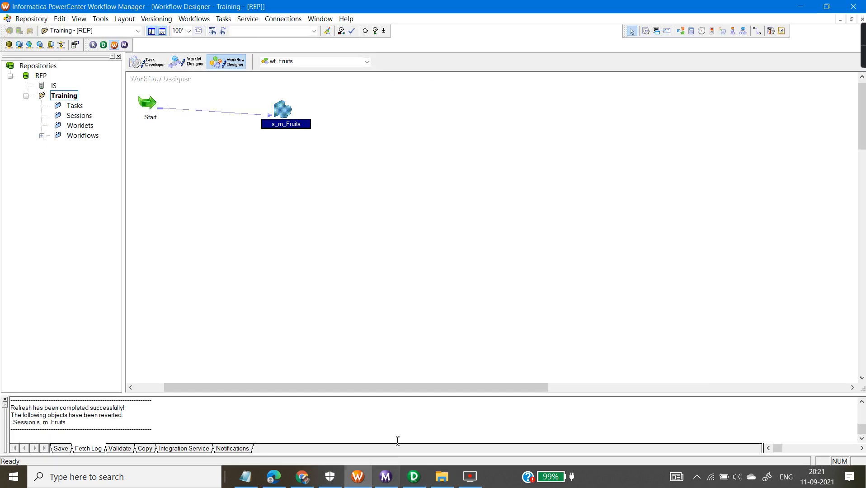
left_click(193, 18)
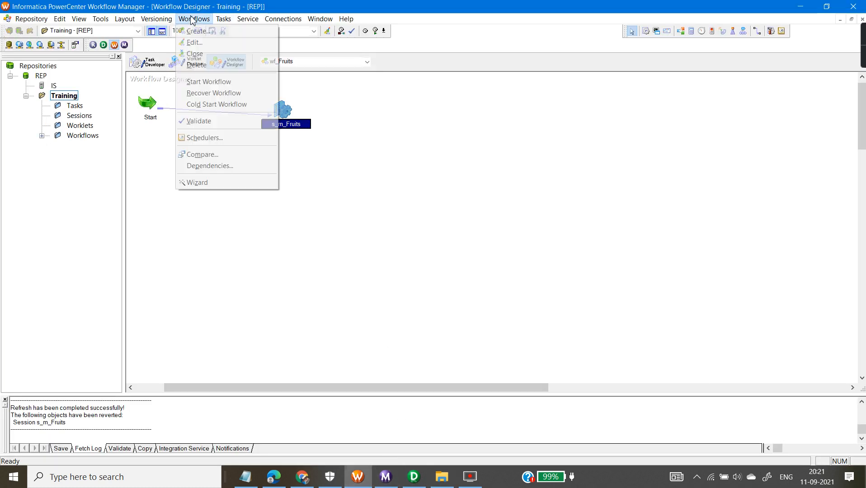
left_click(209, 83)
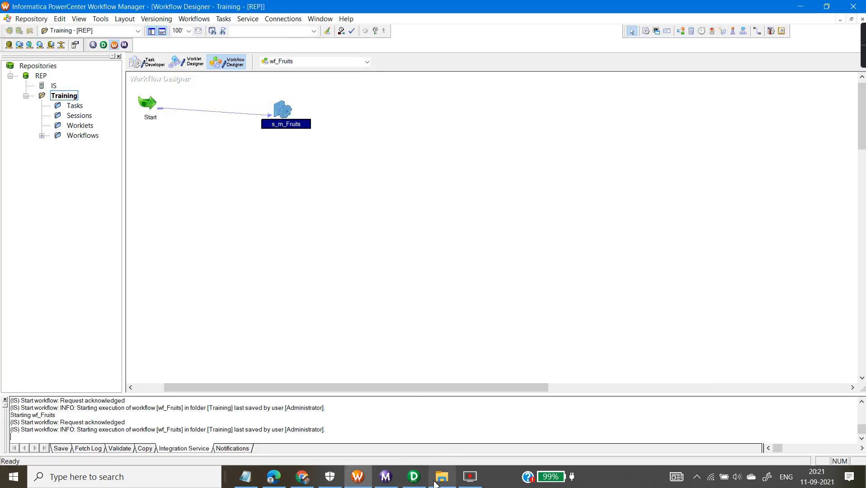
left_click(414, 477)
left_click(386, 477)
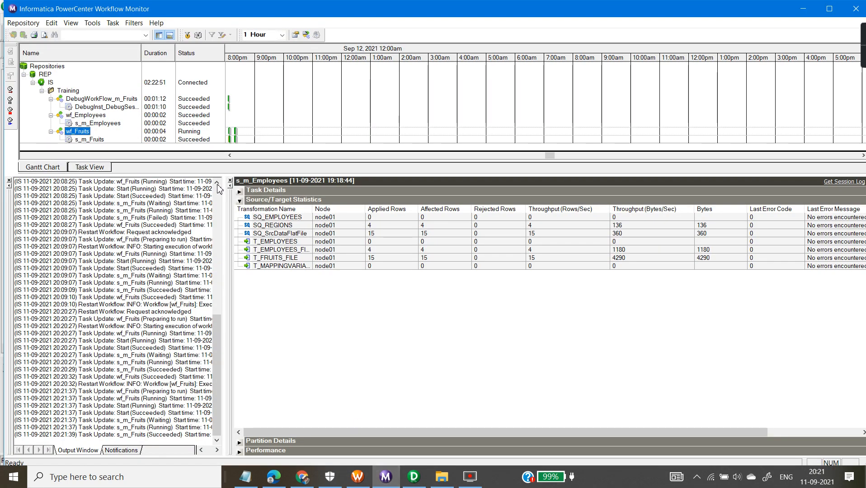
Step: Refresh the TgtFiles folder to check the regenerated fruit files, and minimize File Explorer
left_click(441, 477)
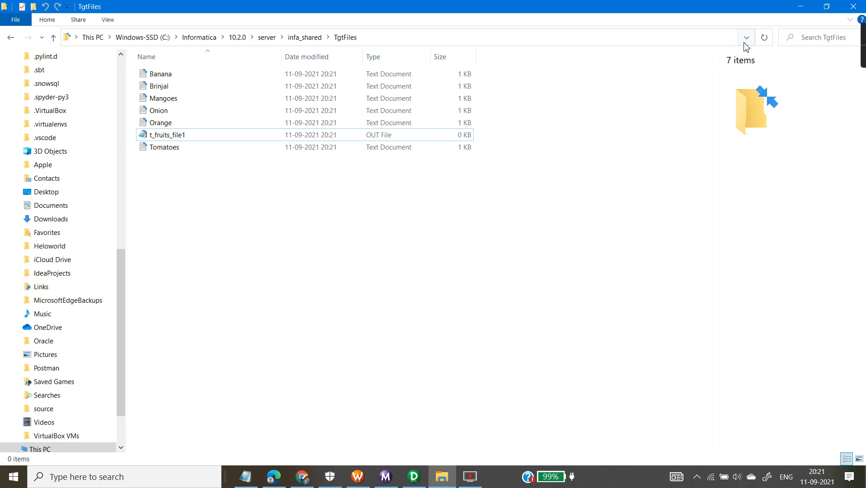
left_click(764, 38)
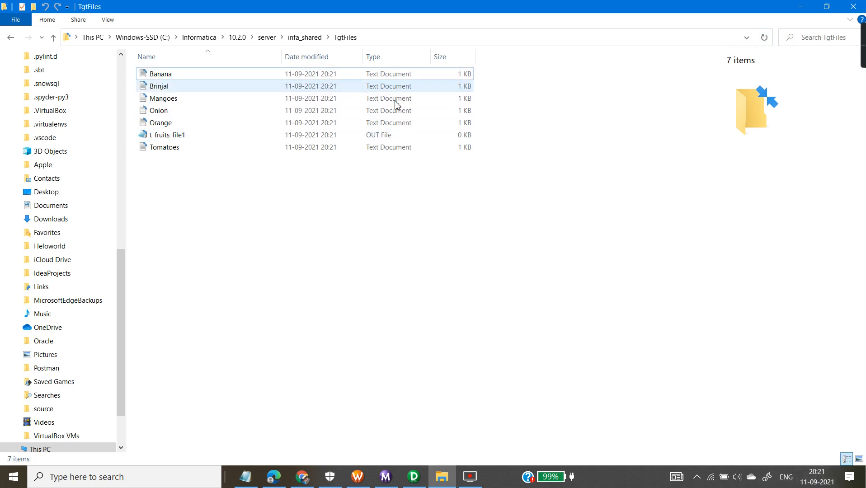
left_click(799, 11)
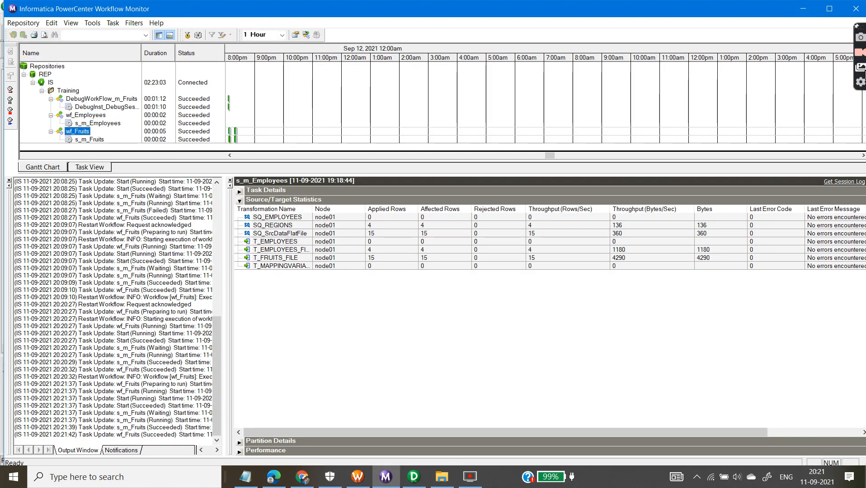